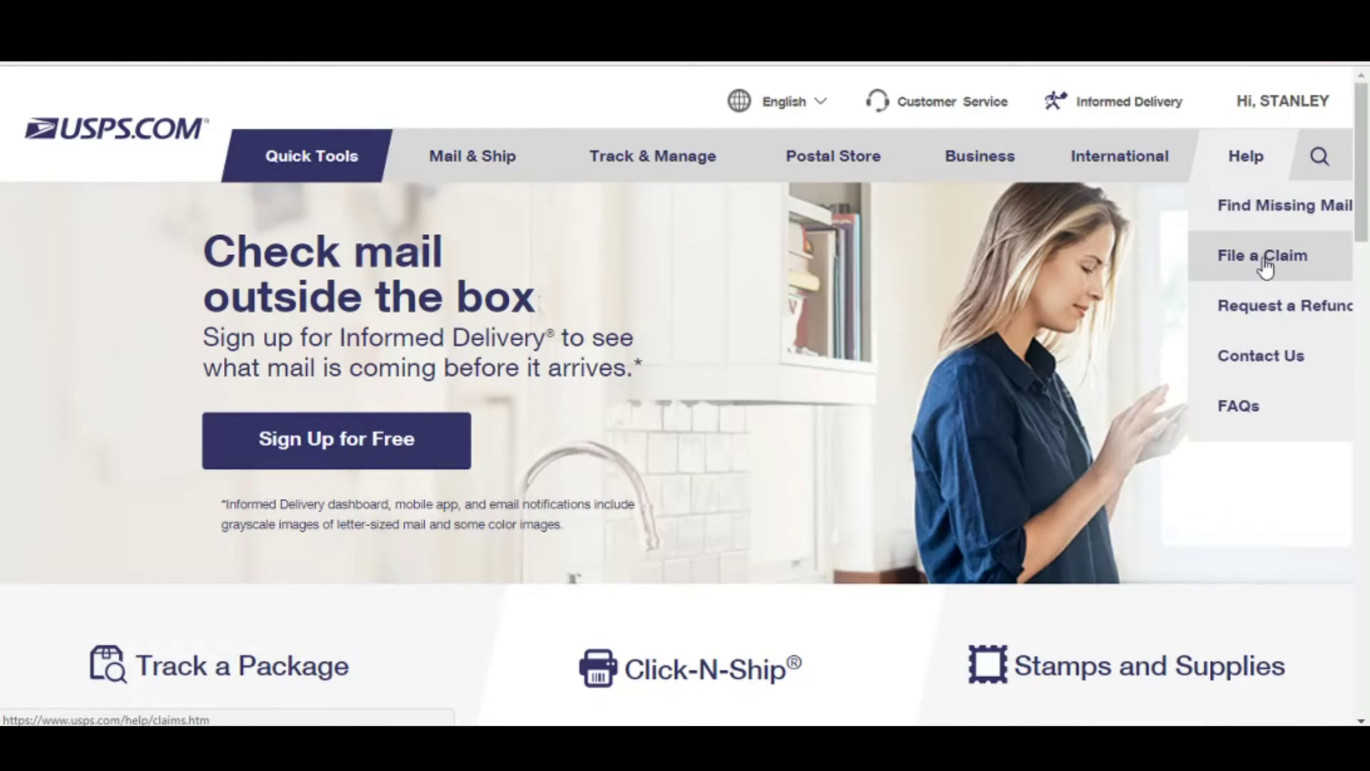
Open the USPS File a Claim page and review the requirements for filing a domestic claim, including proof of value and damage
left_click(1261, 259)
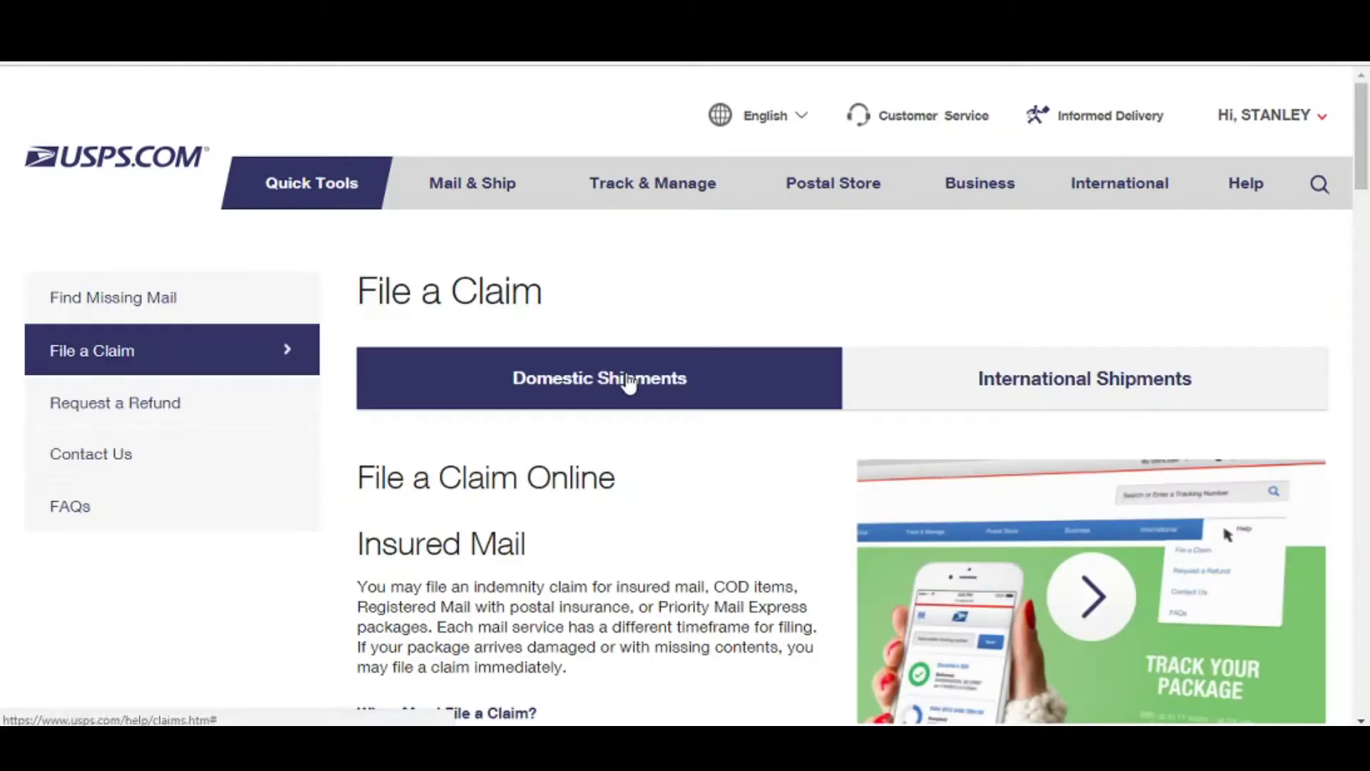
left_click_drag(1362, 165, 1363, 407)
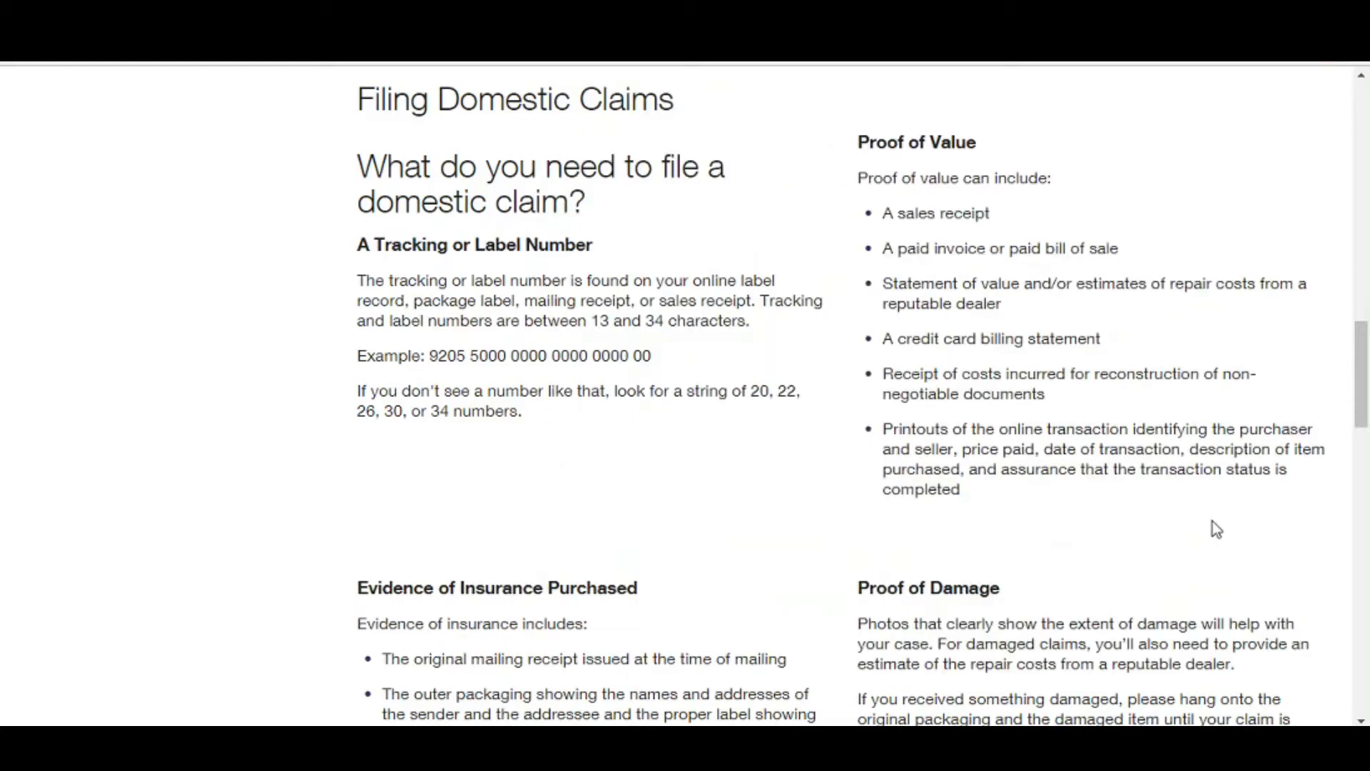
left_click_drag(1362, 345, 1362, 401)
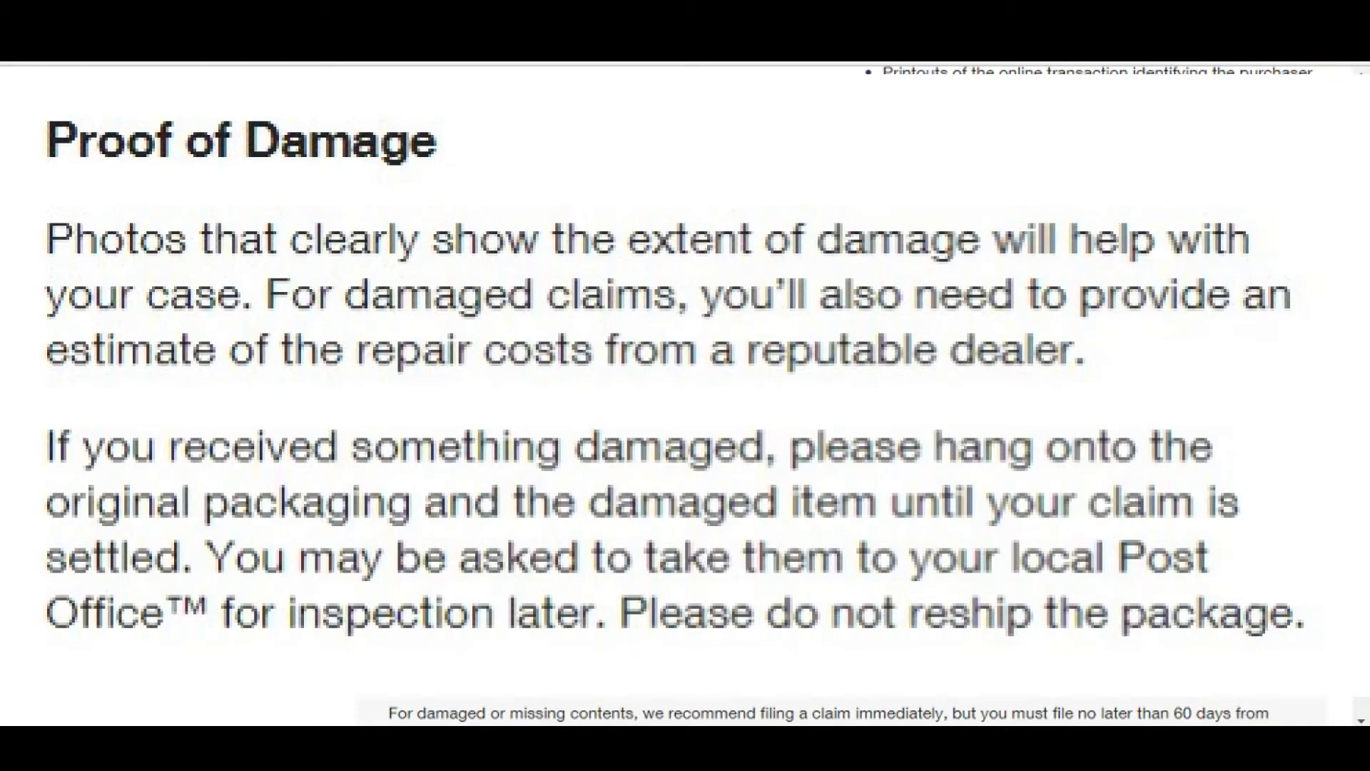
left_click_drag(1363, 413, 1363, 487)
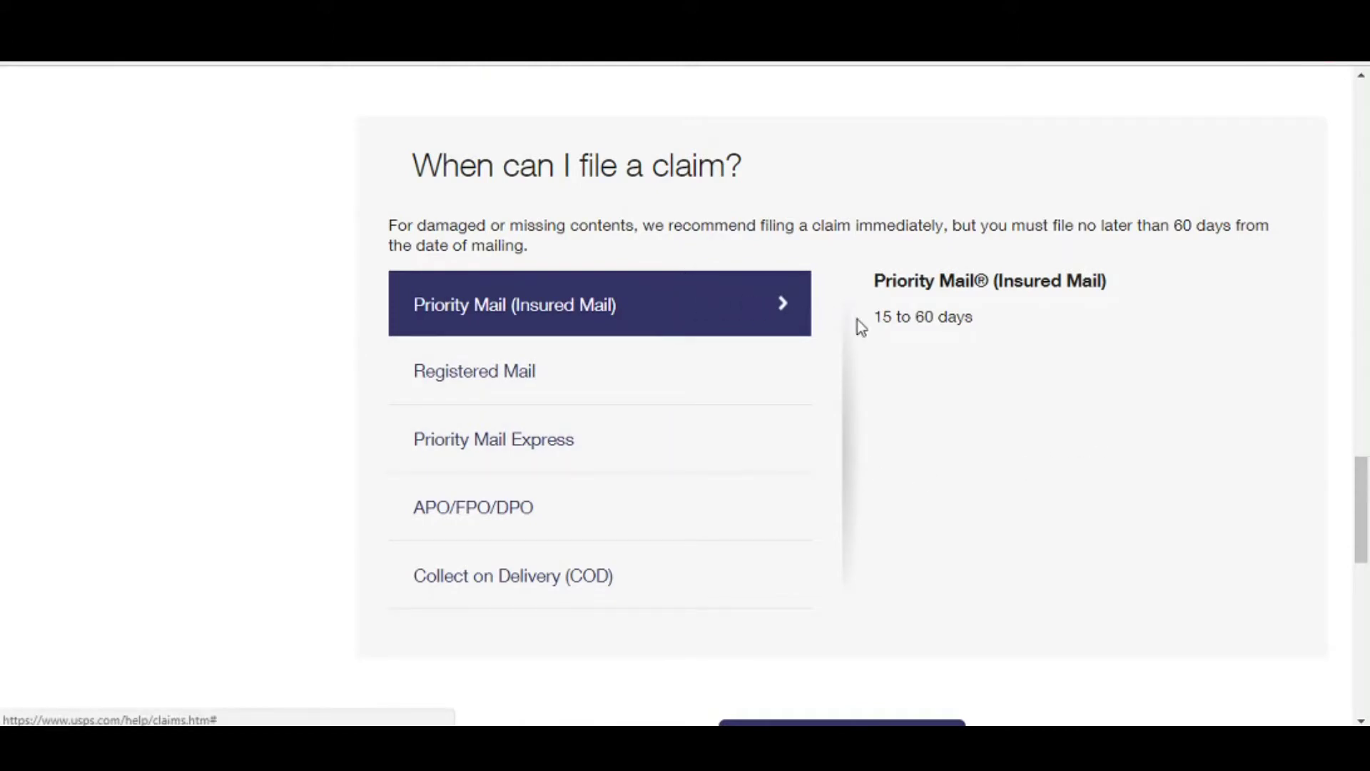
View the claim filing periods for Registered Mail, Priority Mail Express, APO/FPO/DPO, Collect on Delivery and insured Priority Mail
left_click(755, 376)
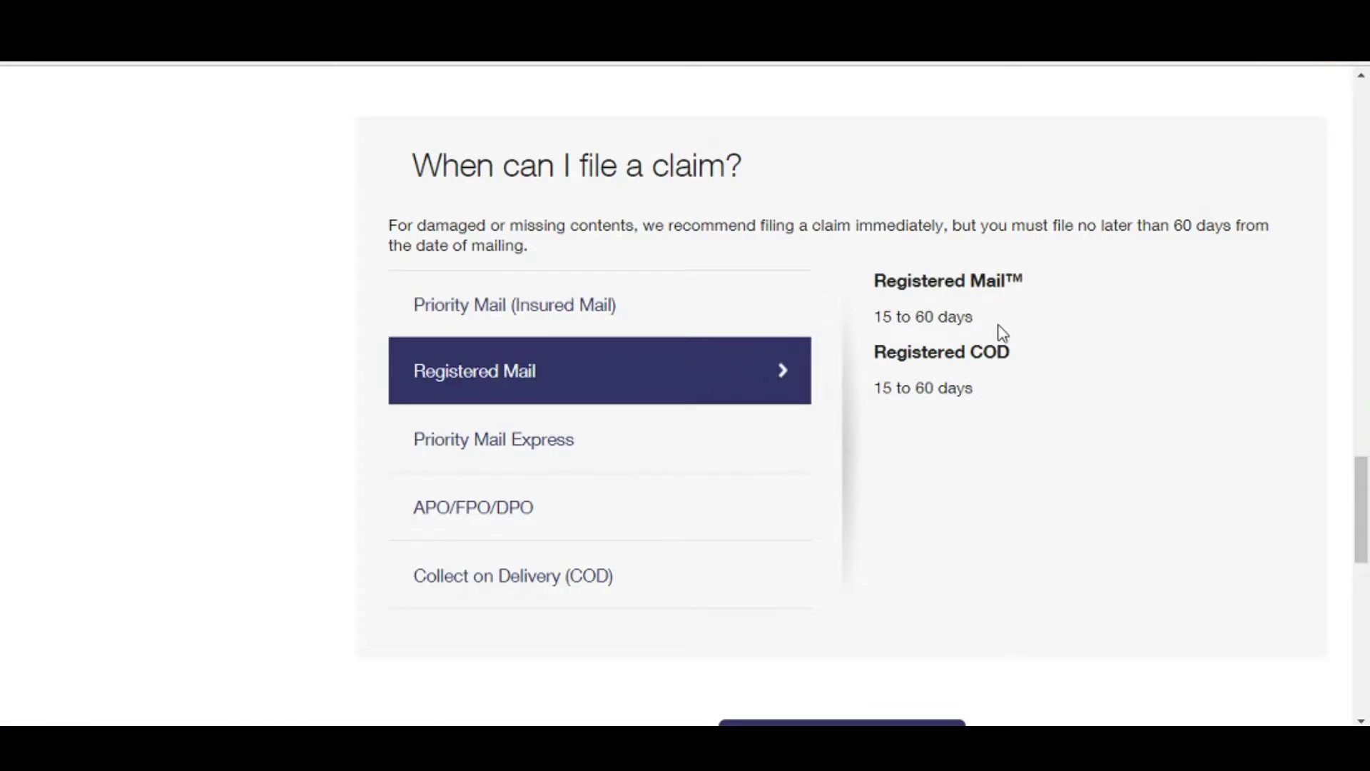
left_click(718, 444)
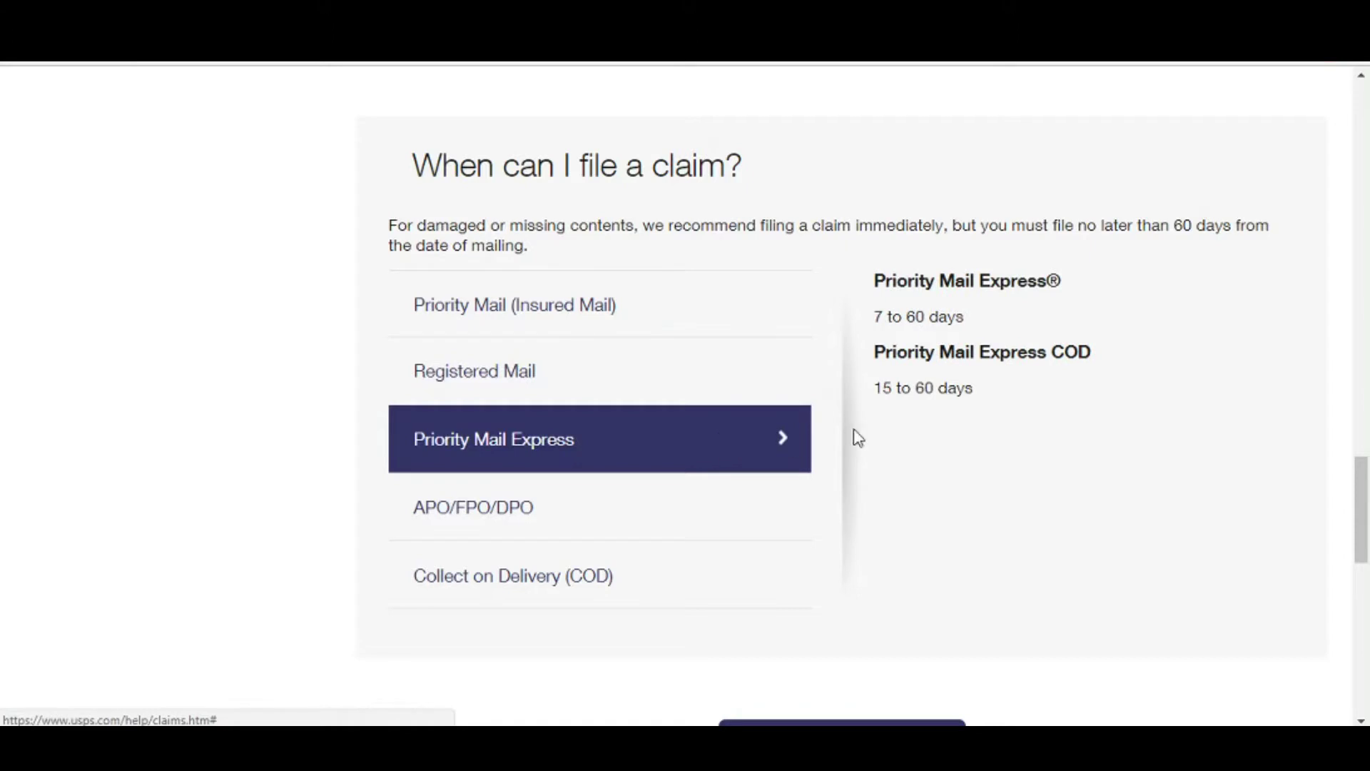
left_click(774, 514)
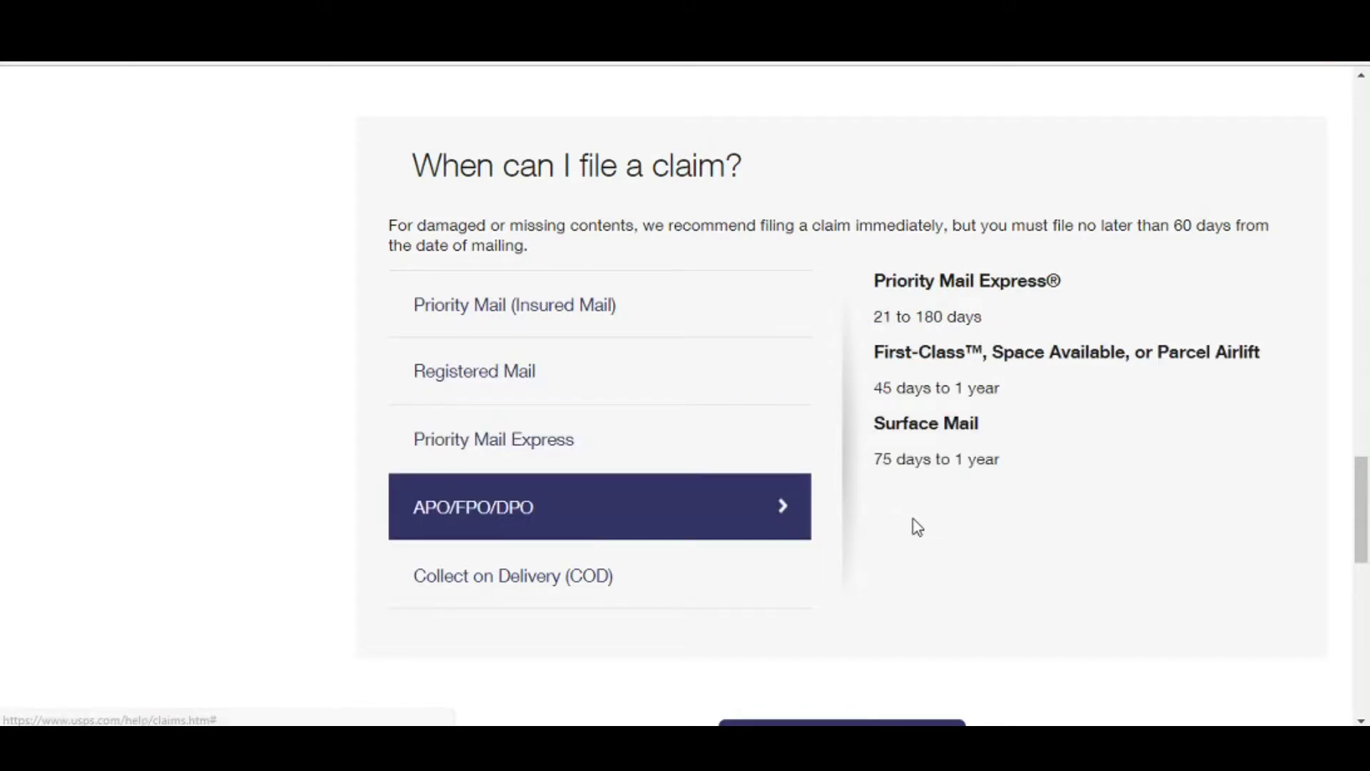
left_click(748, 588)
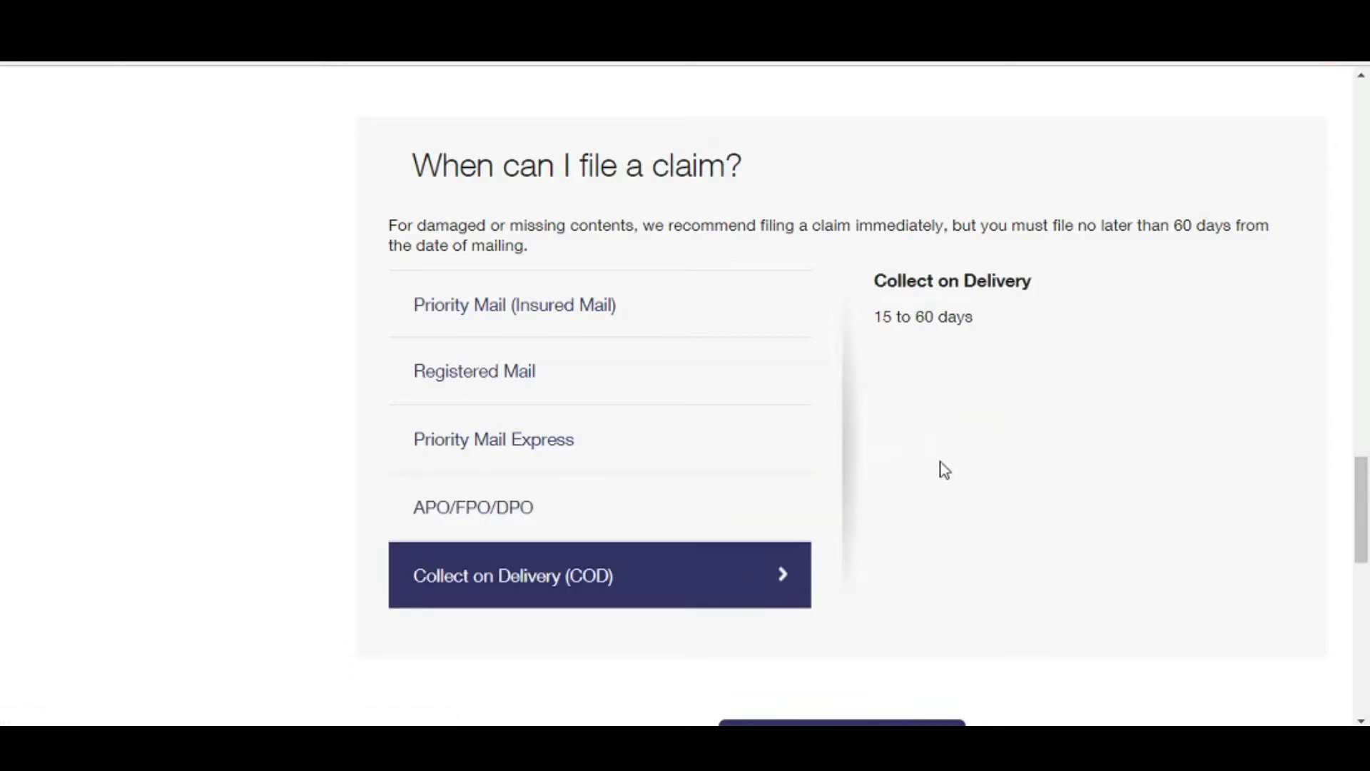
left_click(603, 325)
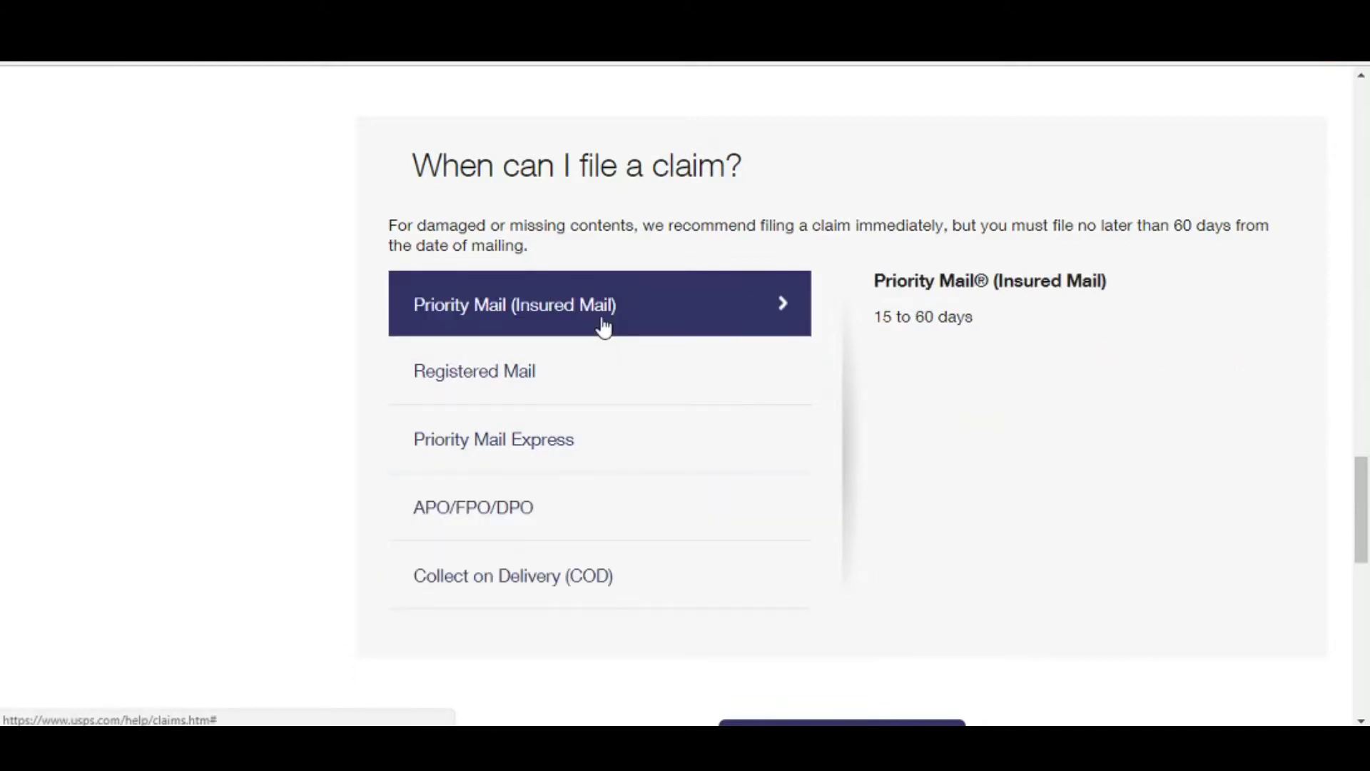
Start an online domestic claim, and copy the refunded snow globe order's tracking number from its shipment details on eBay
left_click_drag(1363, 472, 1363, 523)
left_click(857, 431)
key("ctrl+v")
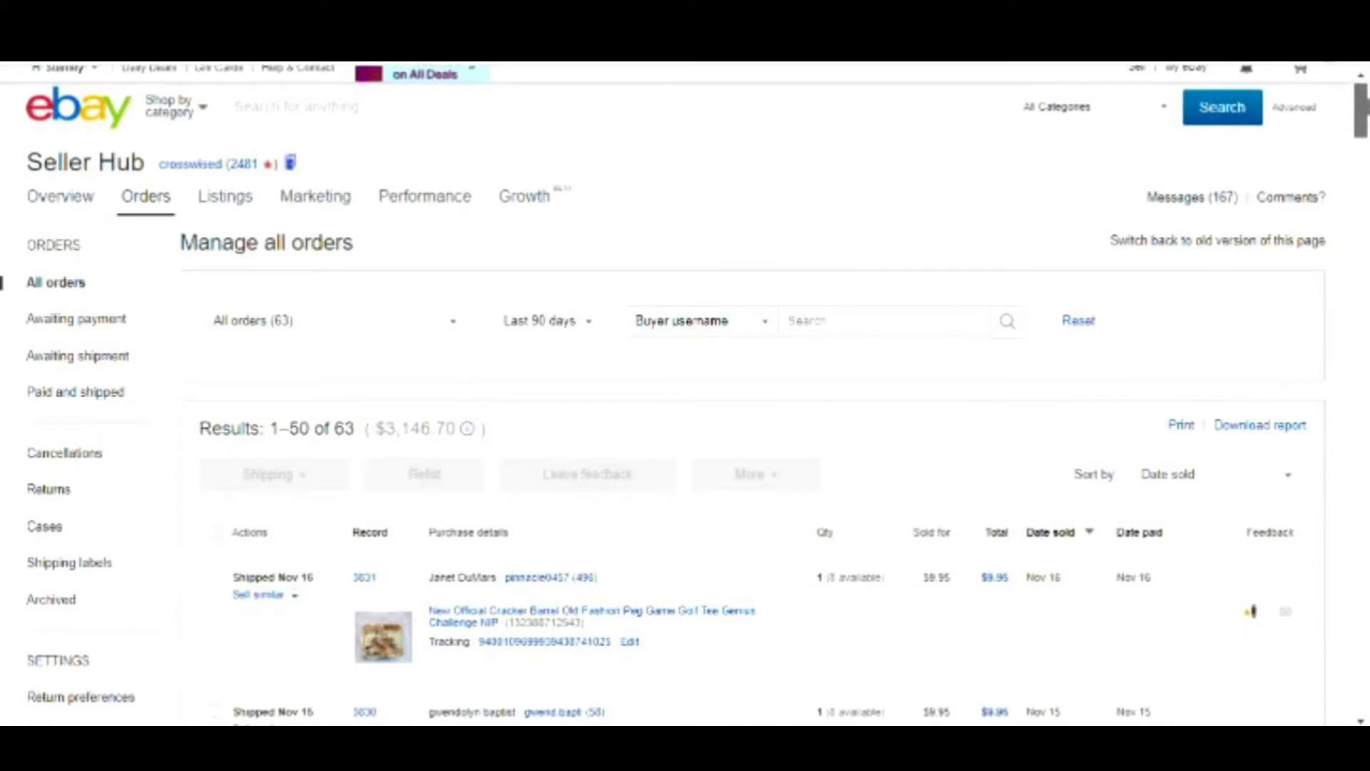
left_click_drag(1365, 107, 1366, 262)
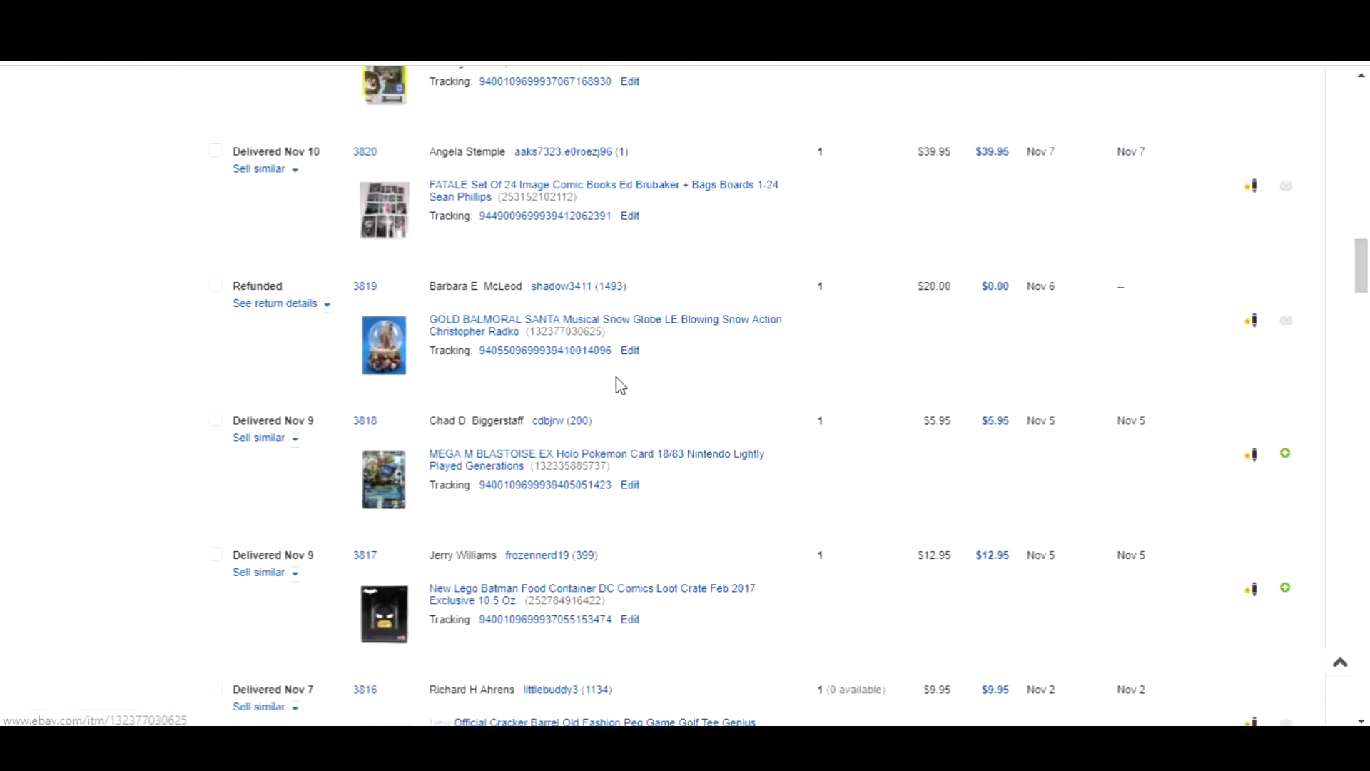
left_click(511, 357)
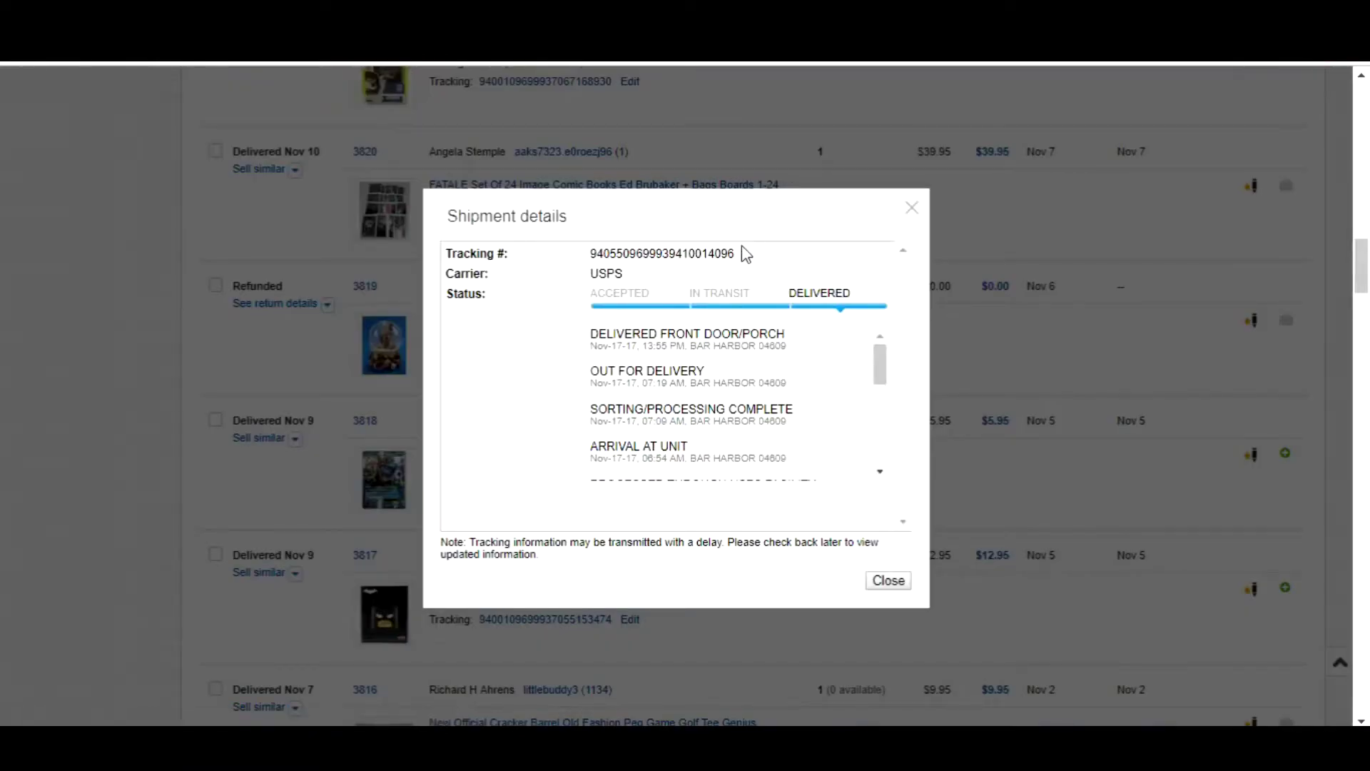
left_click_drag(735, 252, 589, 254)
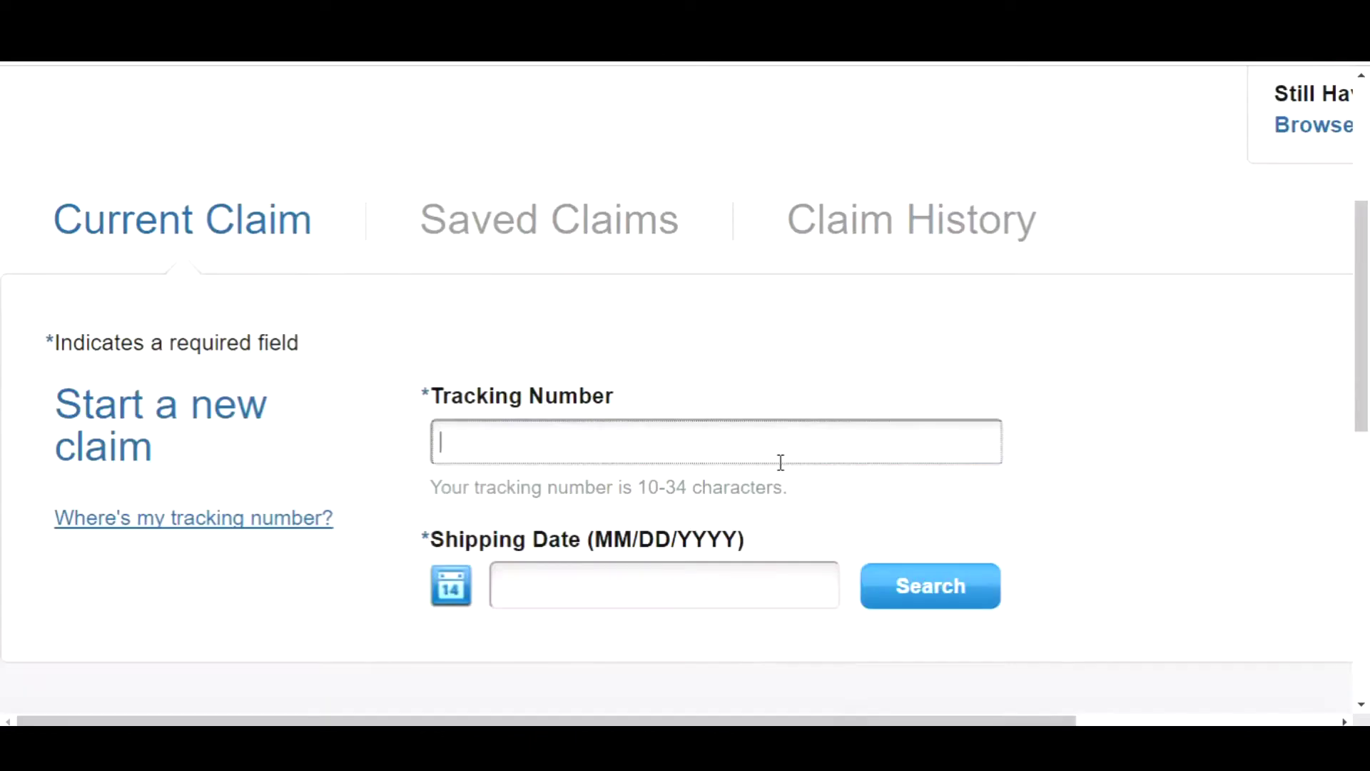
Look up the package for the new USPS claim with the copied tracking number and shipping date 11/07/2017
key("ctrl+v")
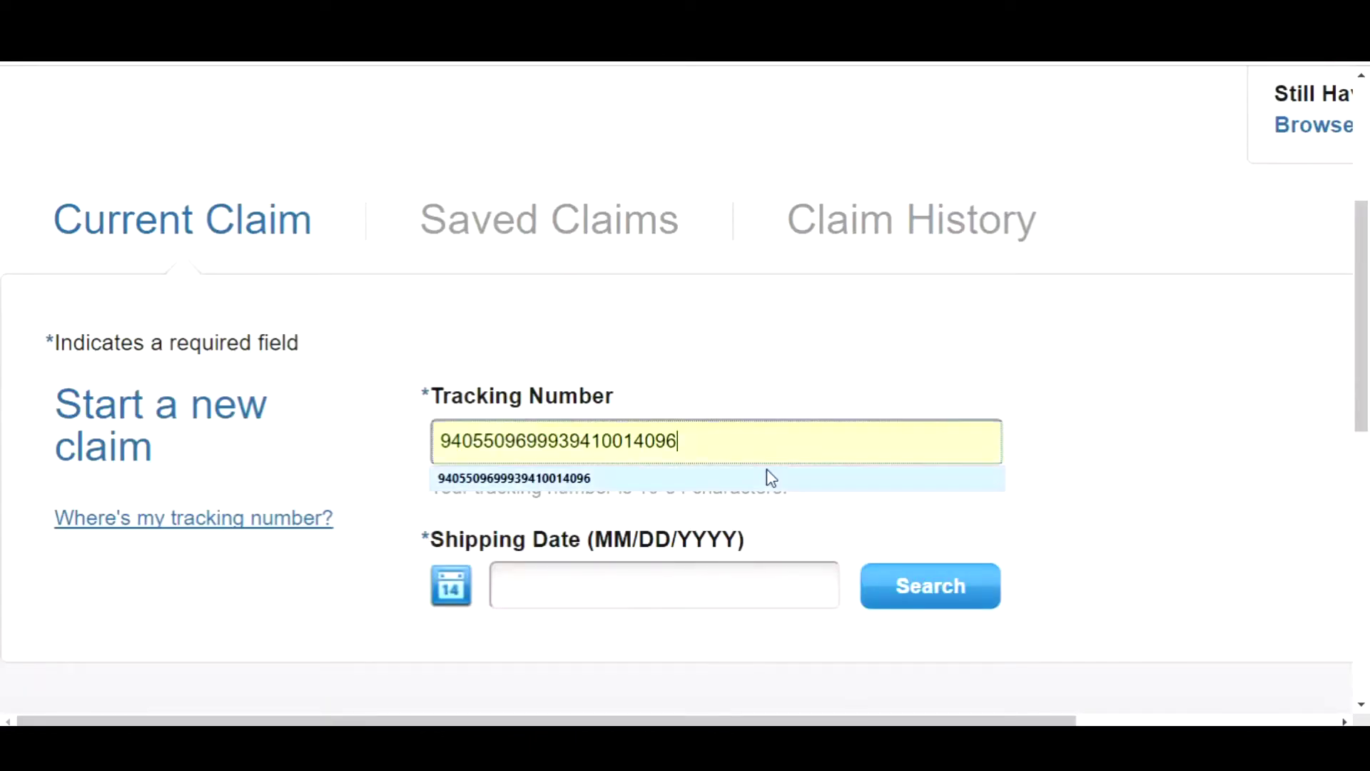
left_click(770, 478)
left_click(661, 583)
type("11/07/2017")
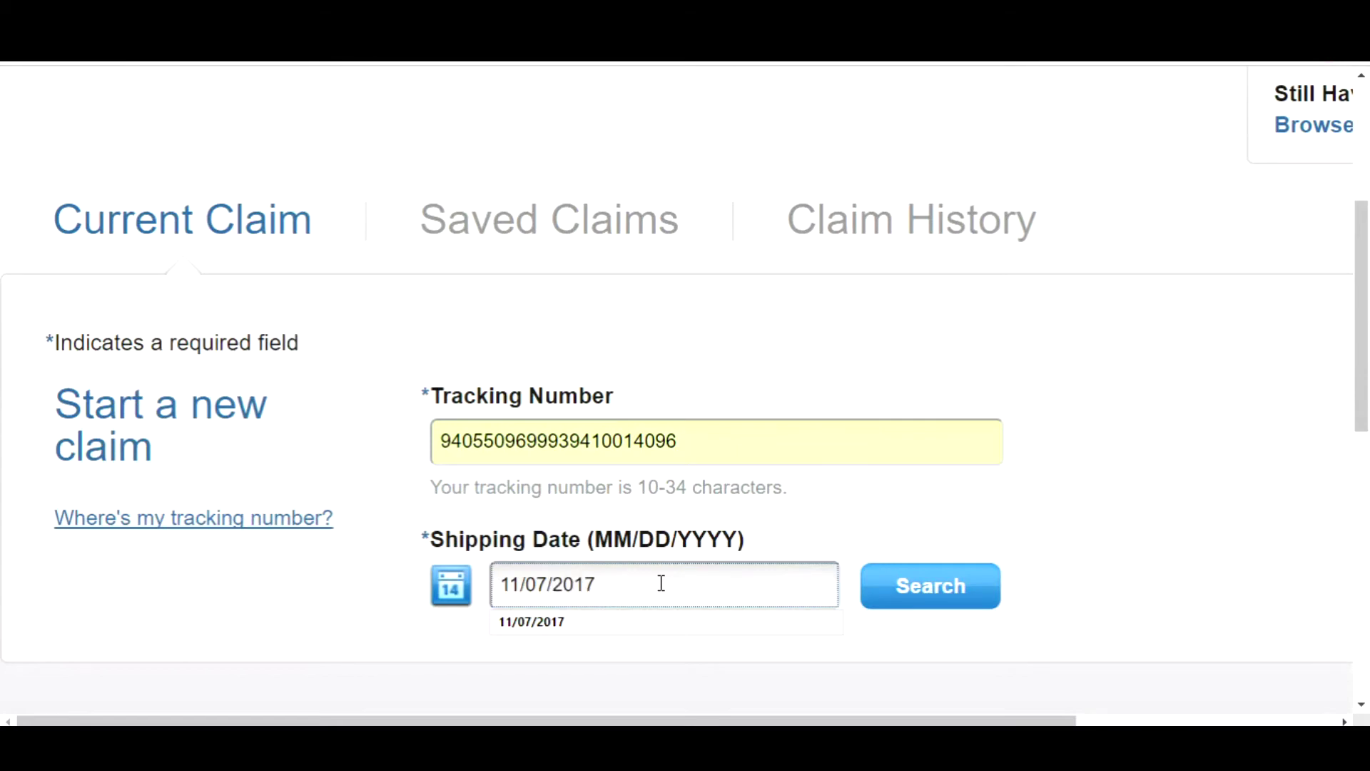
scroll(856, 557, "down", 1)
left_click(938, 542)
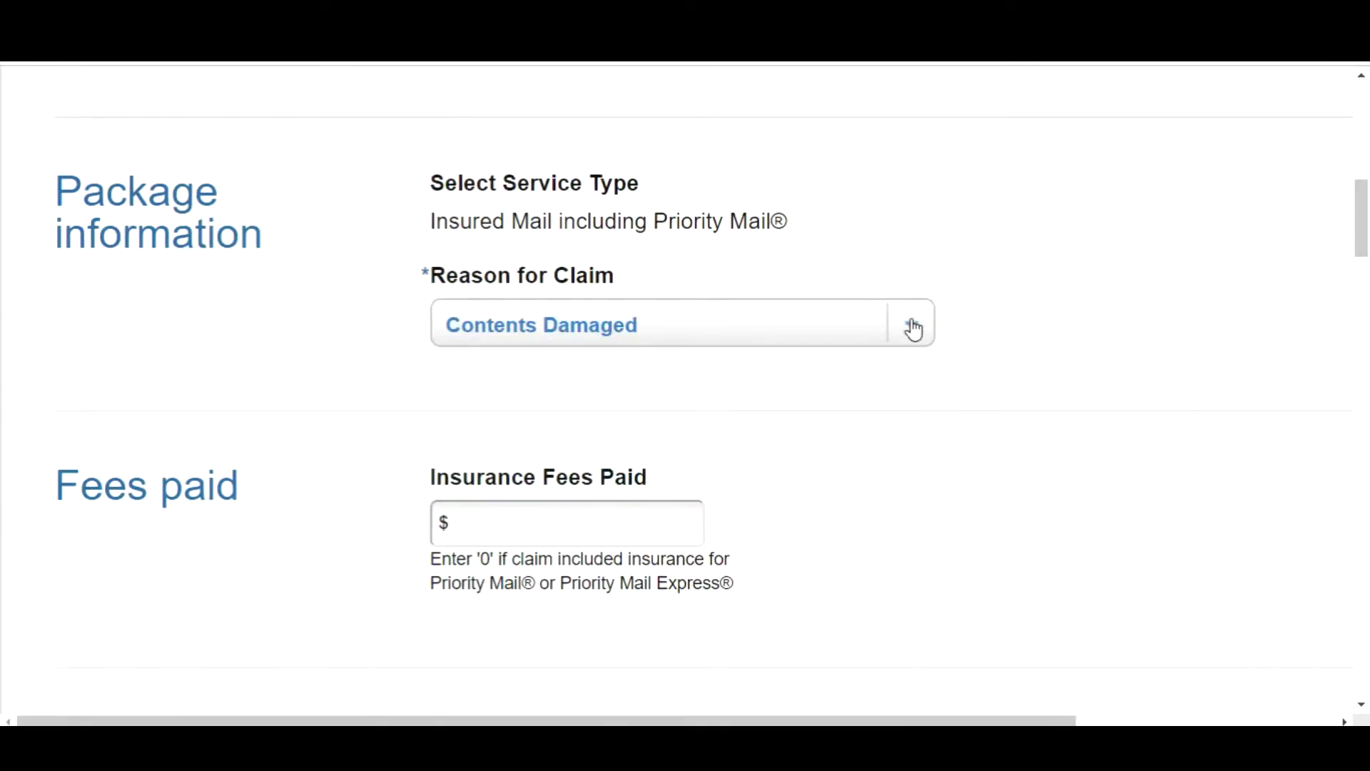
Set the reason for claim to Contents Damaged and the insurance fees paid to $0
left_click(915, 330)
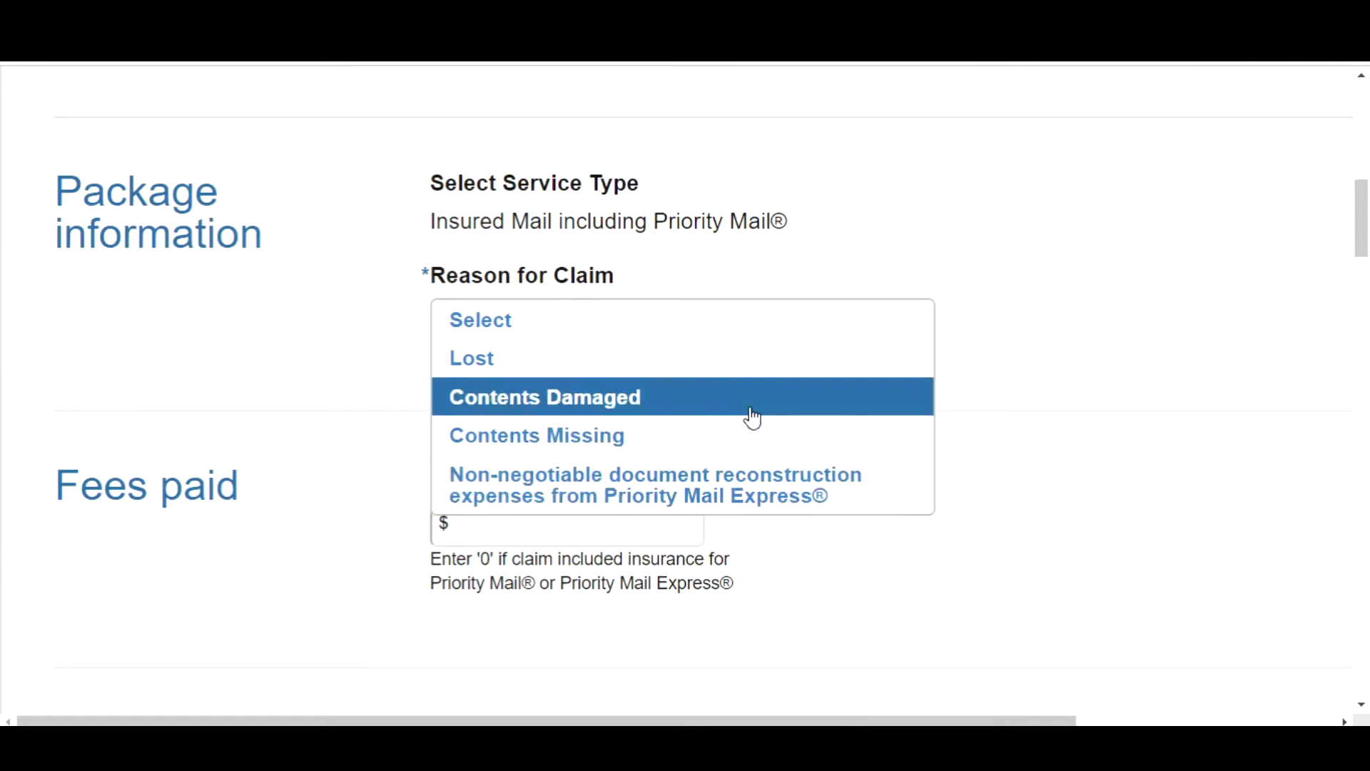
left_click(753, 418)
left_click(632, 528)
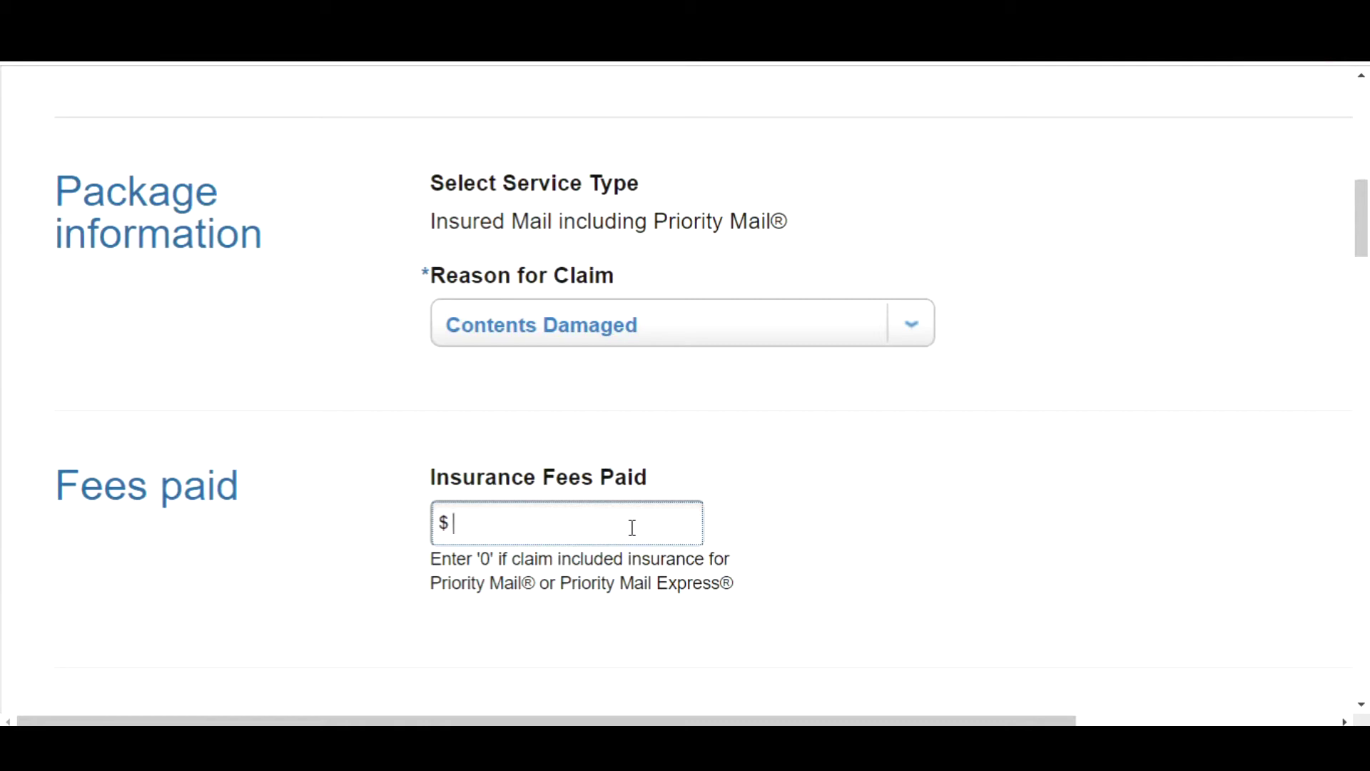
type("0")
Declare in the claim that you were the mailer of the package
scroll(1363, 267, "down", 5)
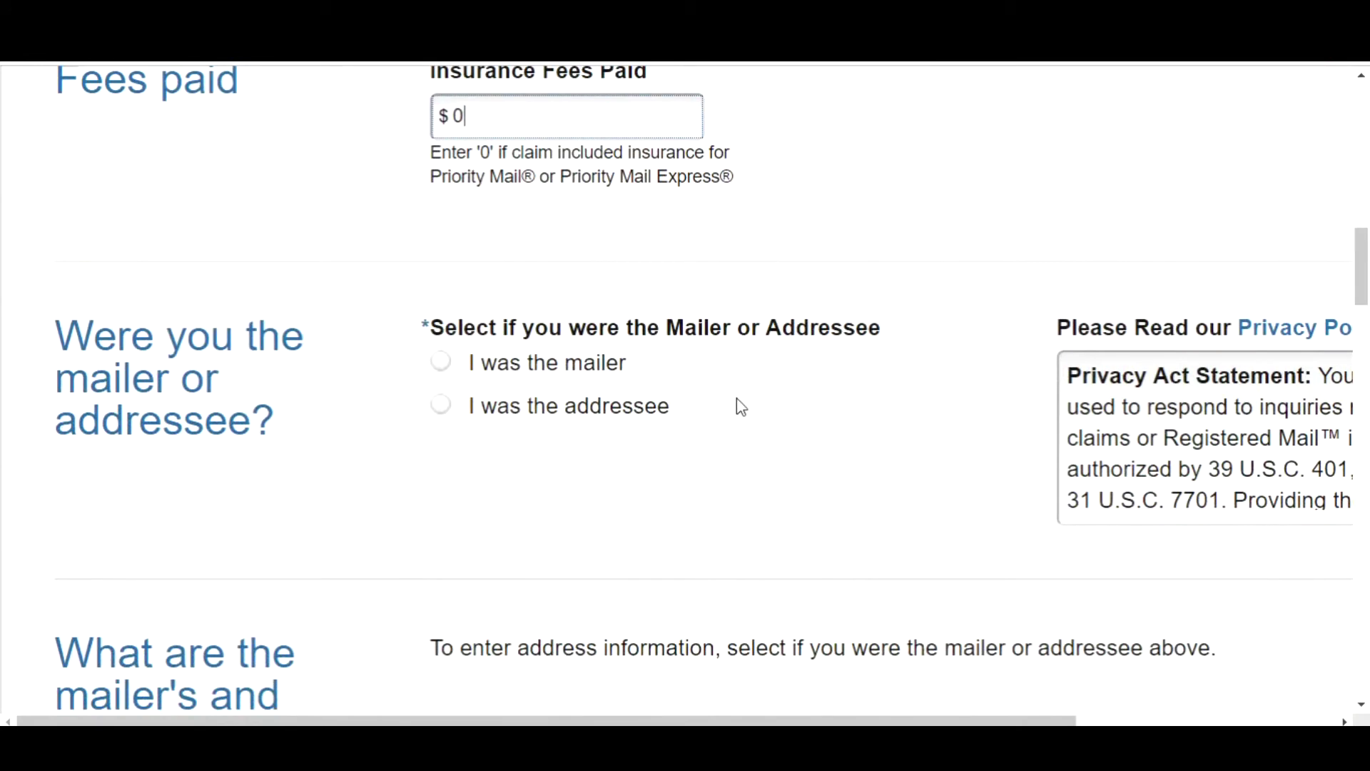
left_click(445, 364)
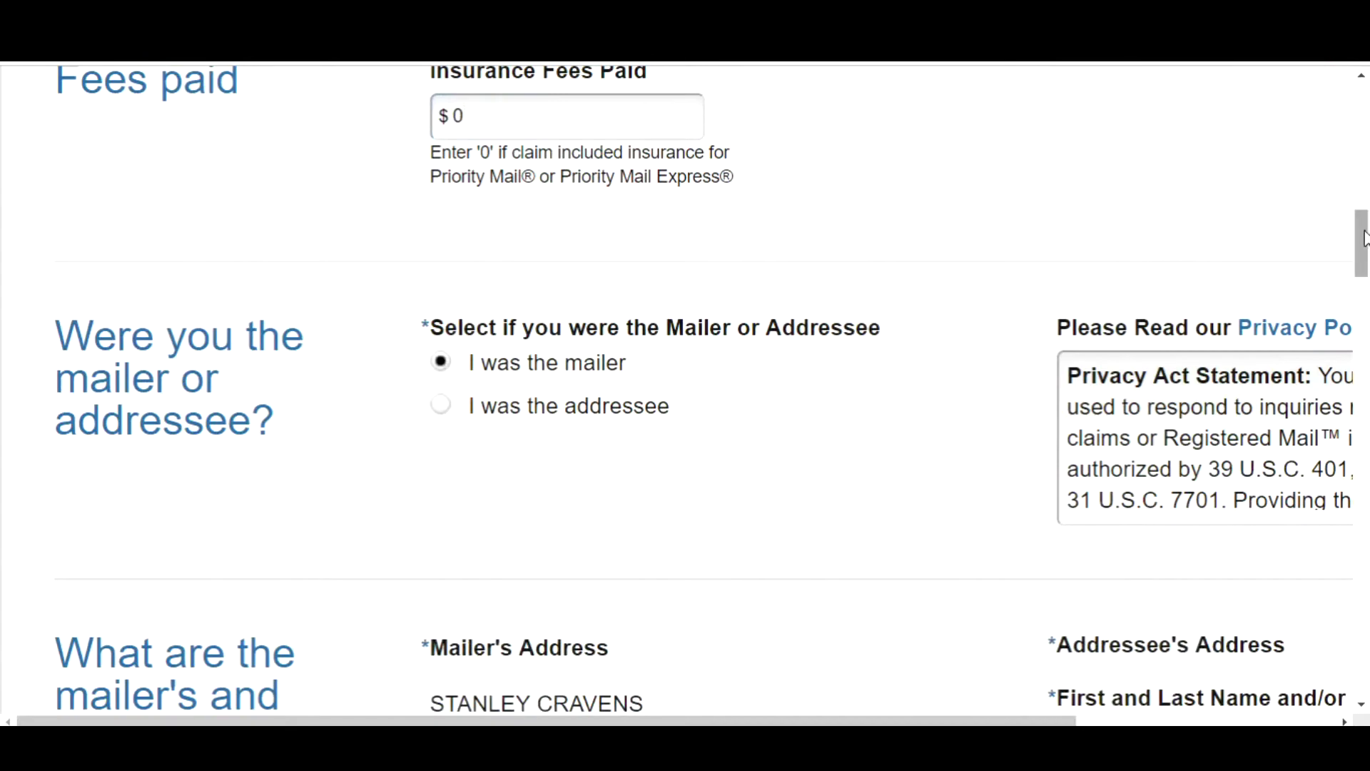
left_click_drag(1363, 239, 1363, 301)
Switch to the eBay orders list and open the sale record of the refunded snow globe order
left_click(897, 191)
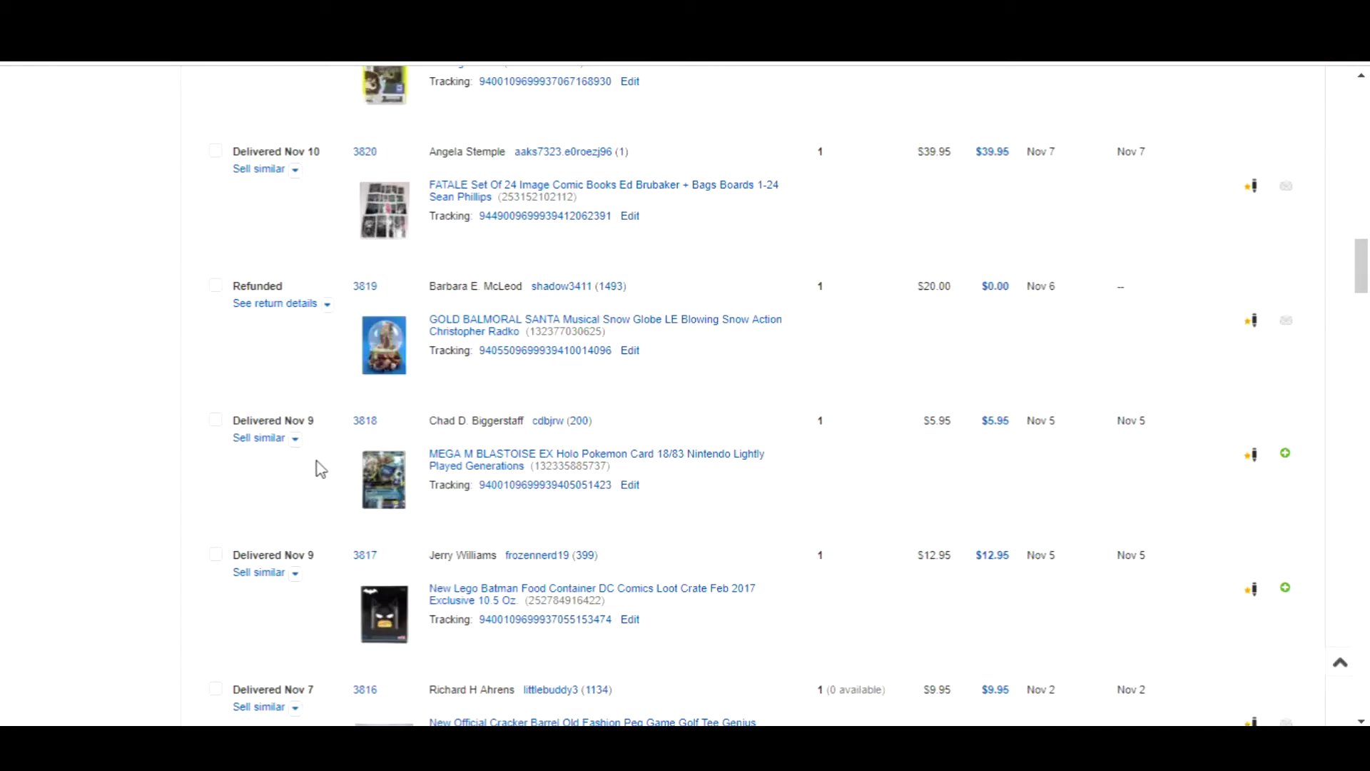
left_click(328, 314)
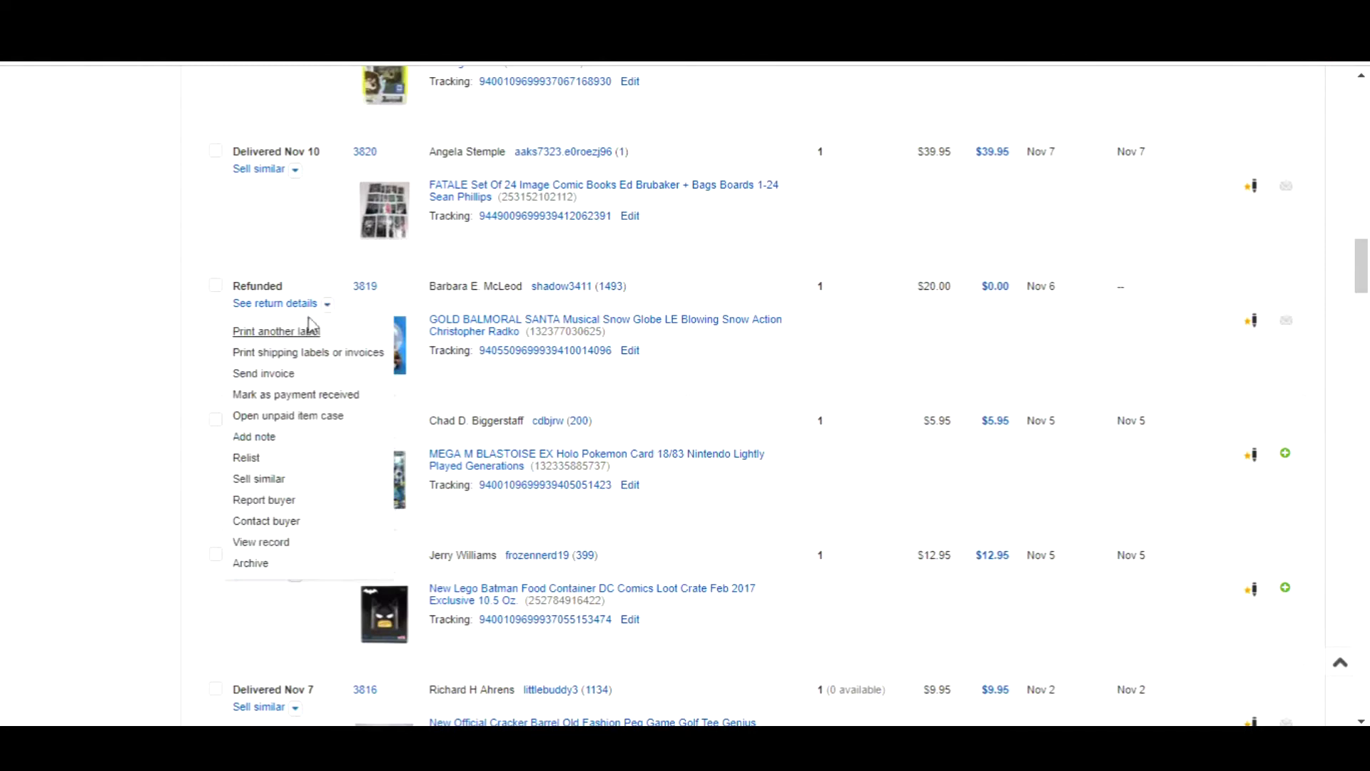
left_click(289, 543)
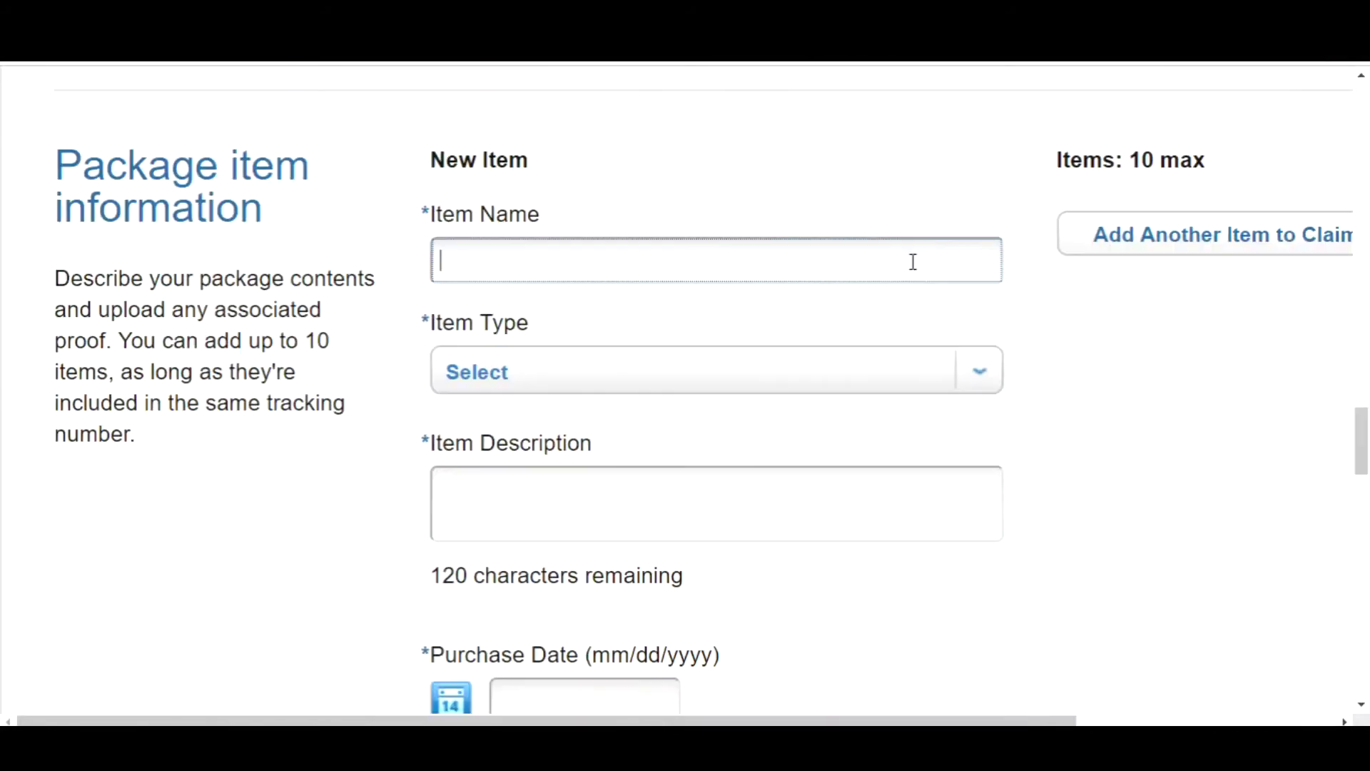
Describe the claimed item as "Snow Globe", type Collectibles, with the description "Gold Balmoral Santa Musical Snow Globe"
type("Snow Globe")
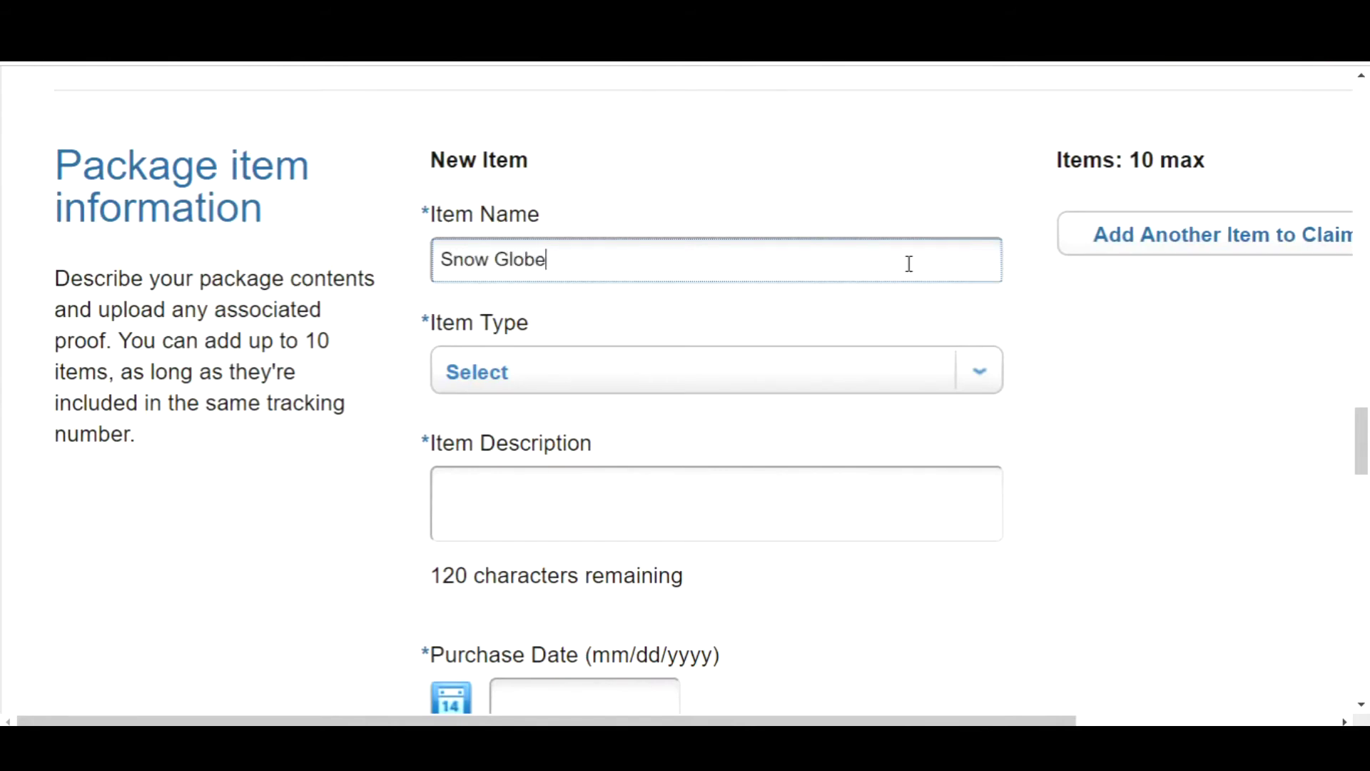
left_click(981, 373)
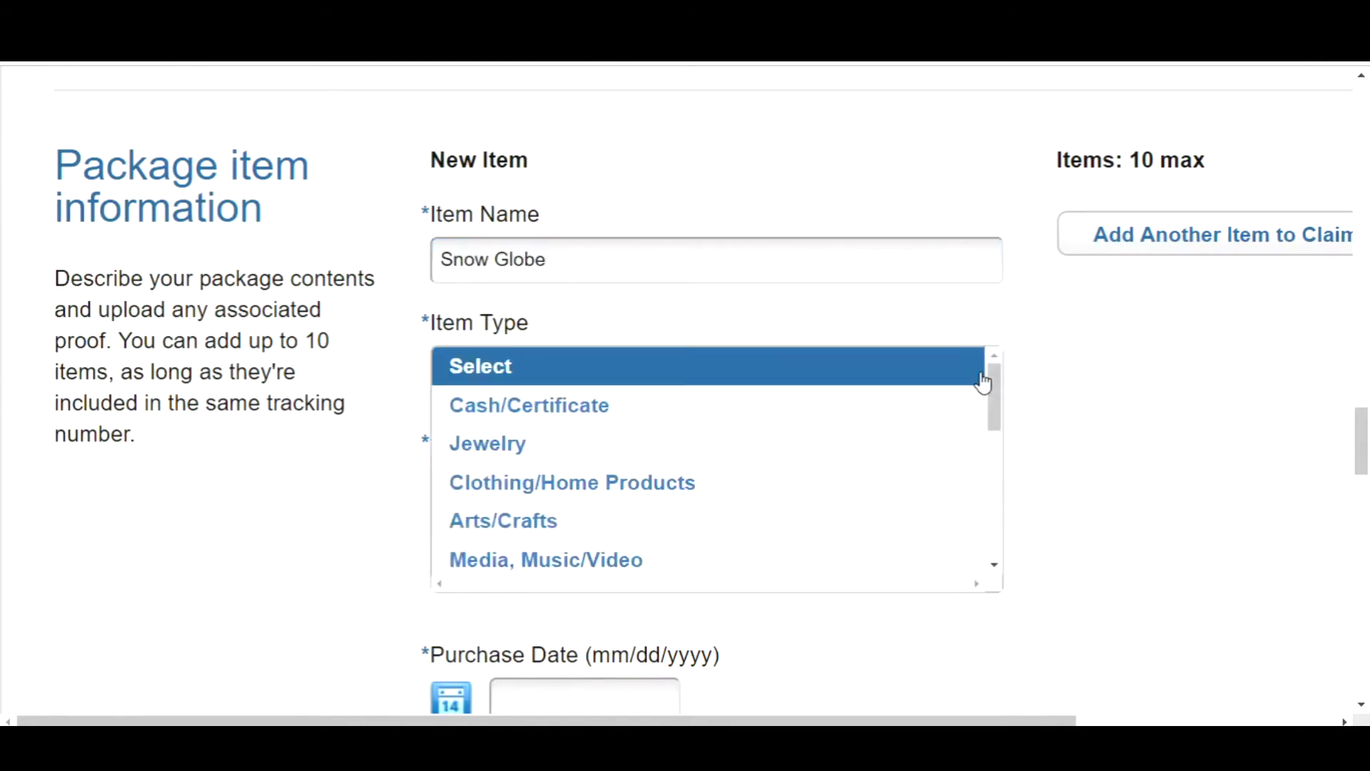
left_click_drag(994, 396, 998, 493)
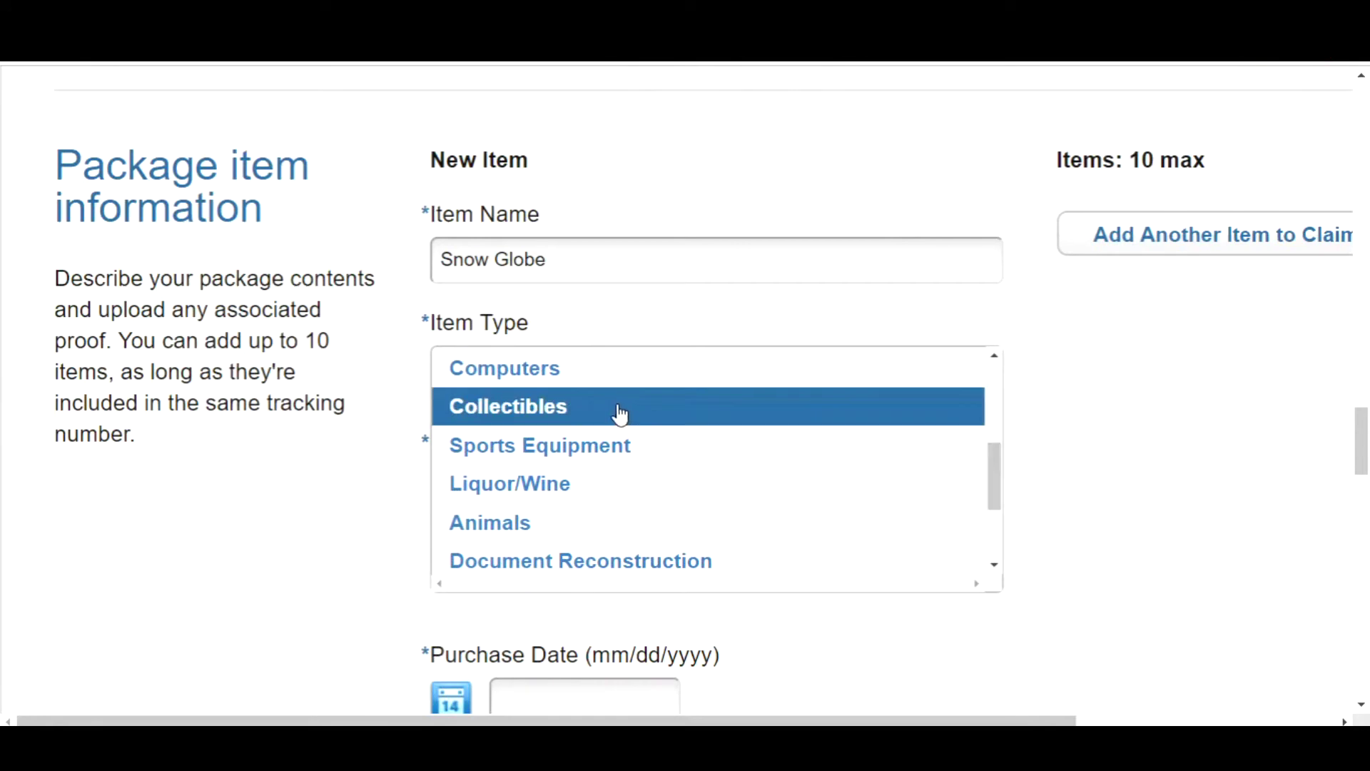
left_click(589, 412)
left_click(630, 507)
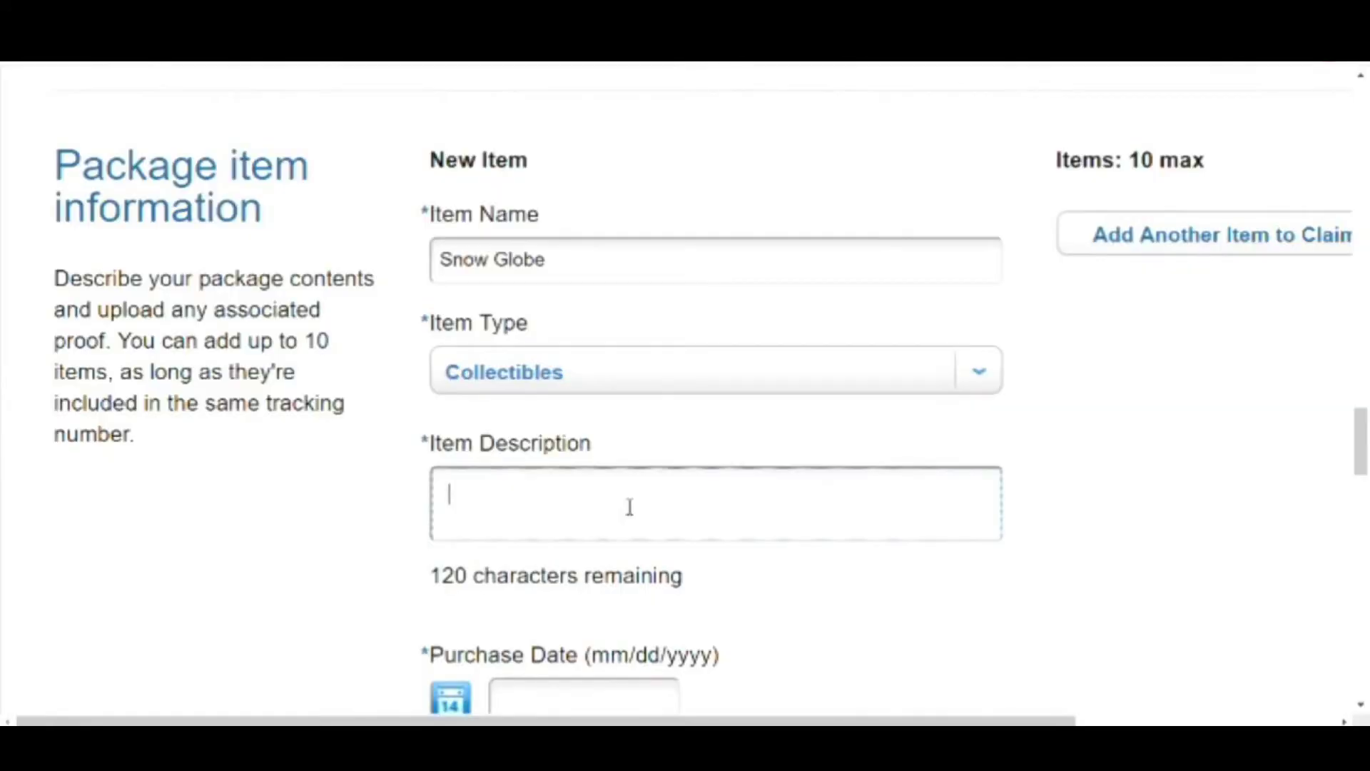
type("Gold Balmoral Santa Musical Snow Globe")
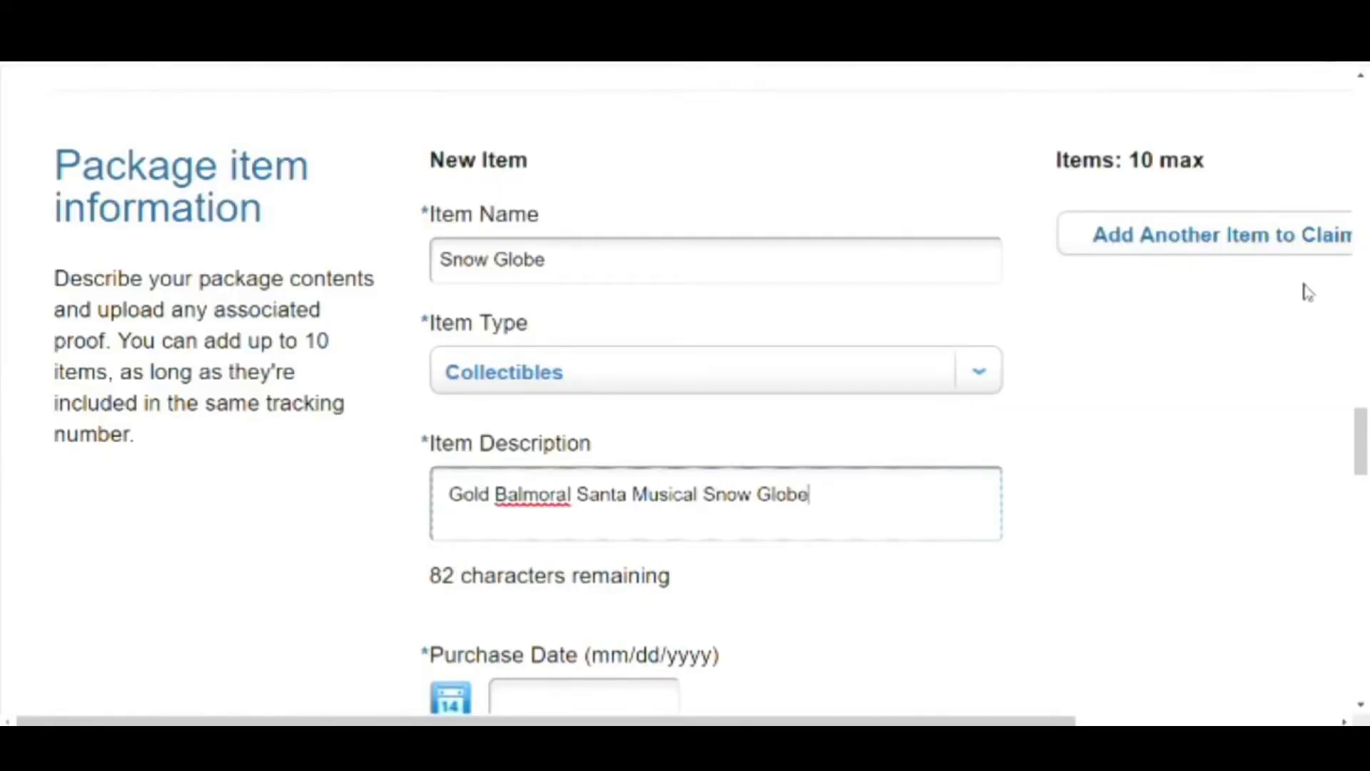
Set the item's purchase date to 11/06/2017 and the amount requested to $20.00
scroll(1309, 293, "down", 4)
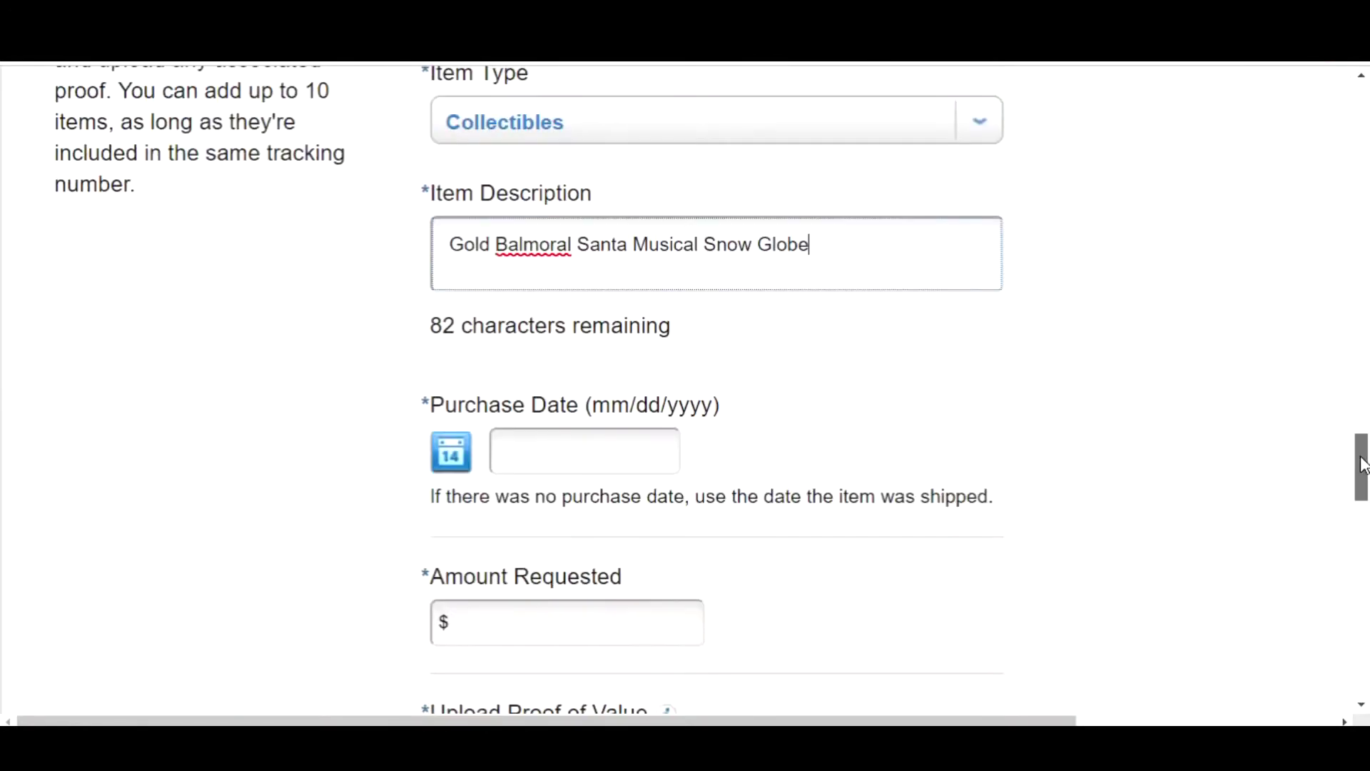
left_click(617, 402)
type("11")
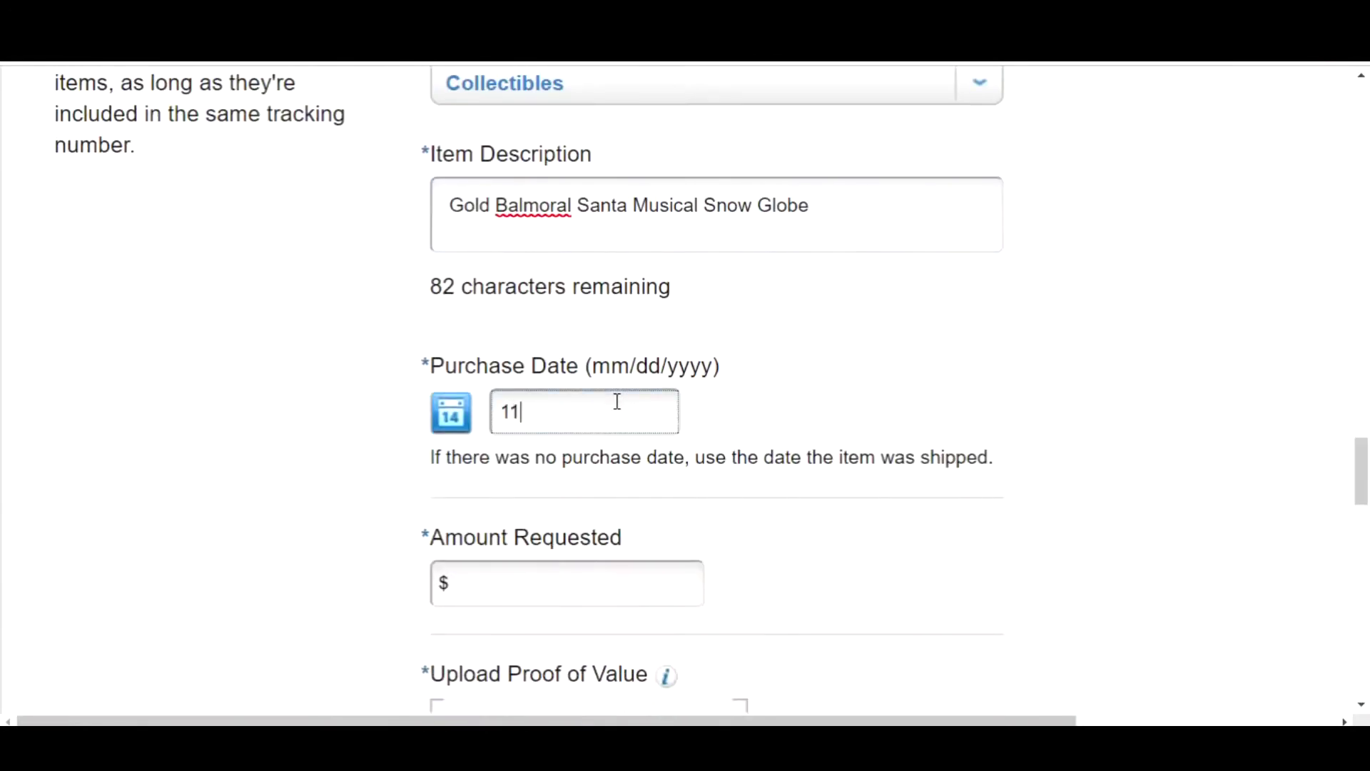
type("/06/2017")
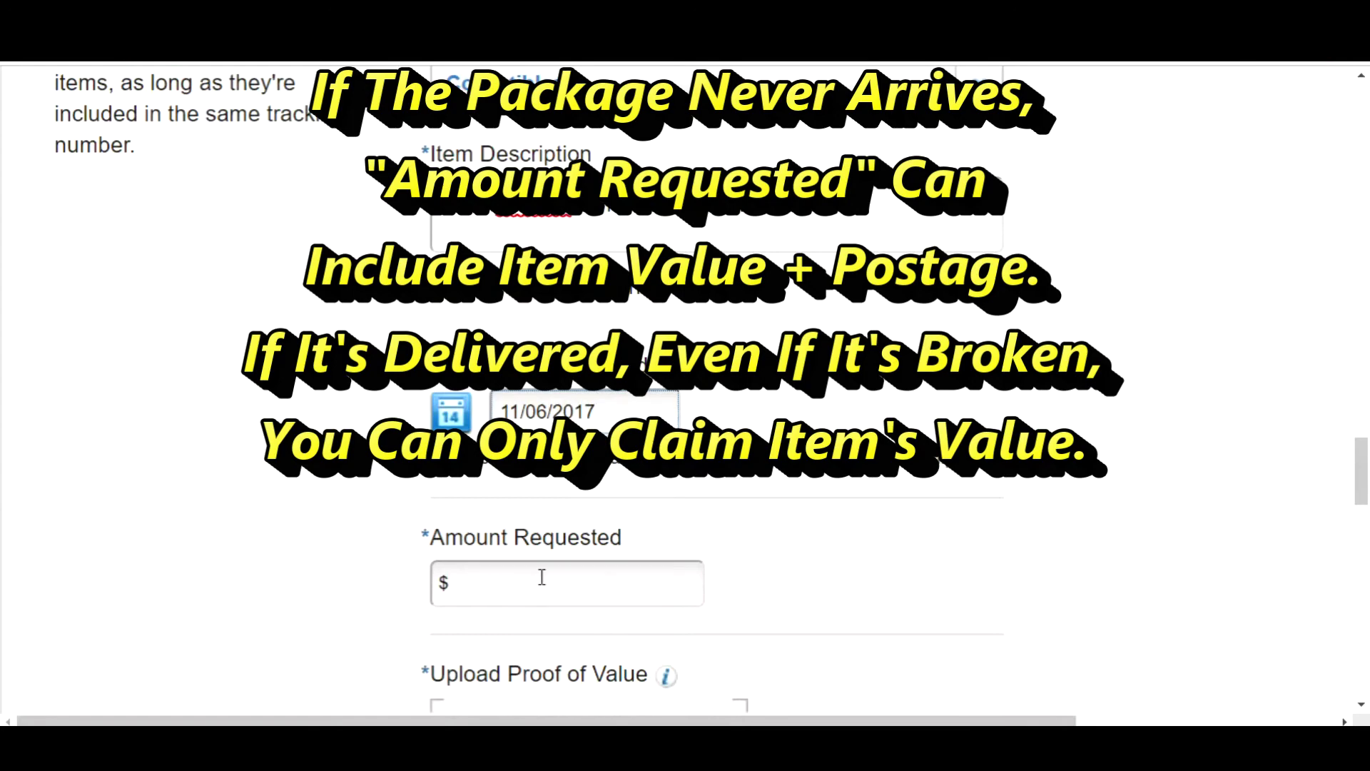
left_click(542, 577)
type("20.00")
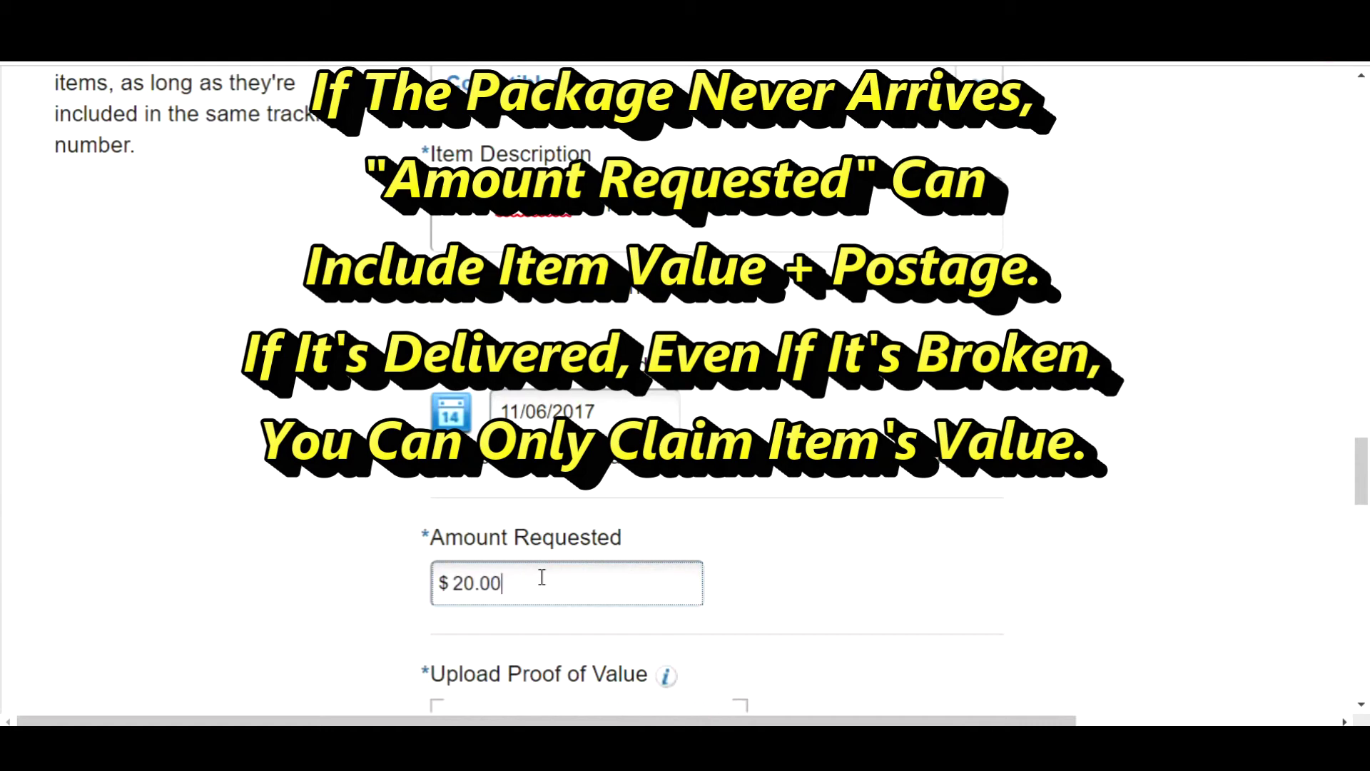
Reset the page zoom to 100% and open the information on uploading proof of value
left_click_drag(1362, 471, 1363, 501)
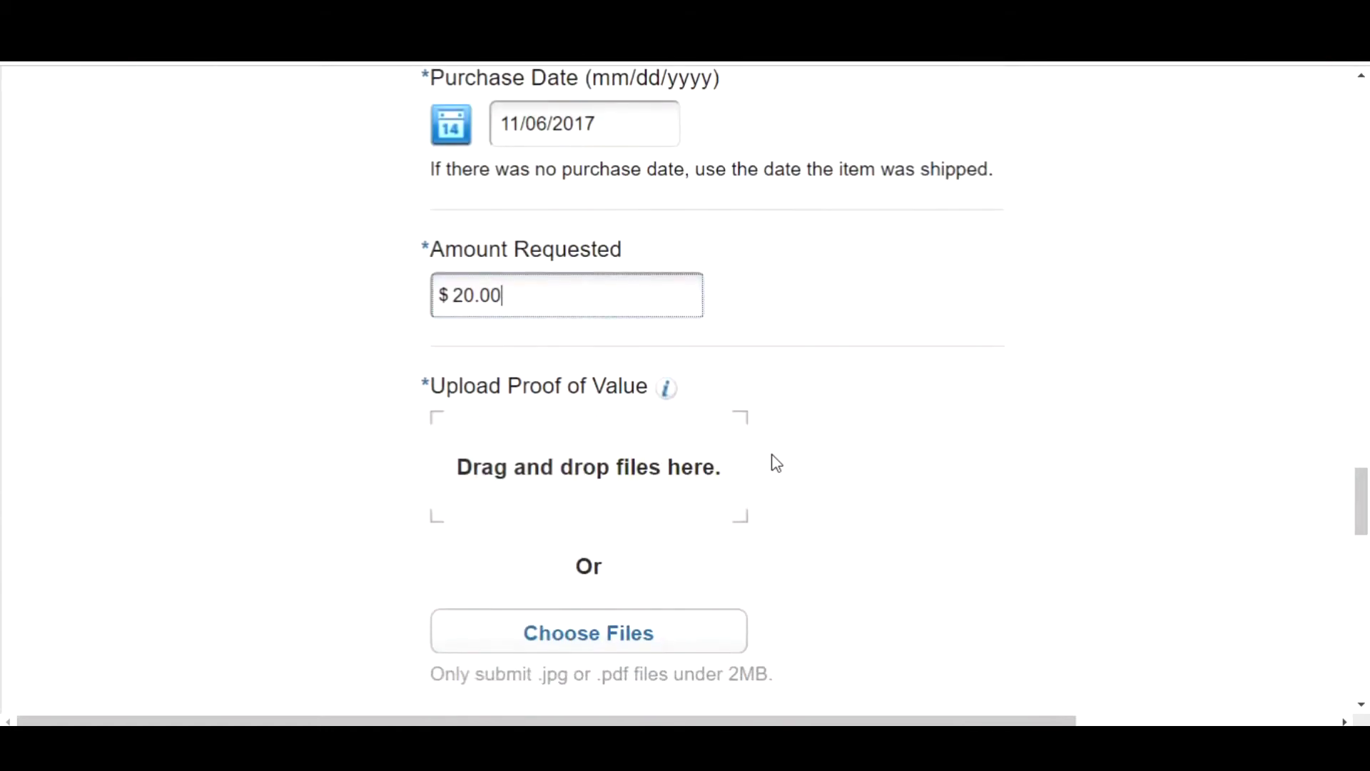
left_click_drag(1363, 511, 1364, 529)
key("ctrl+0")
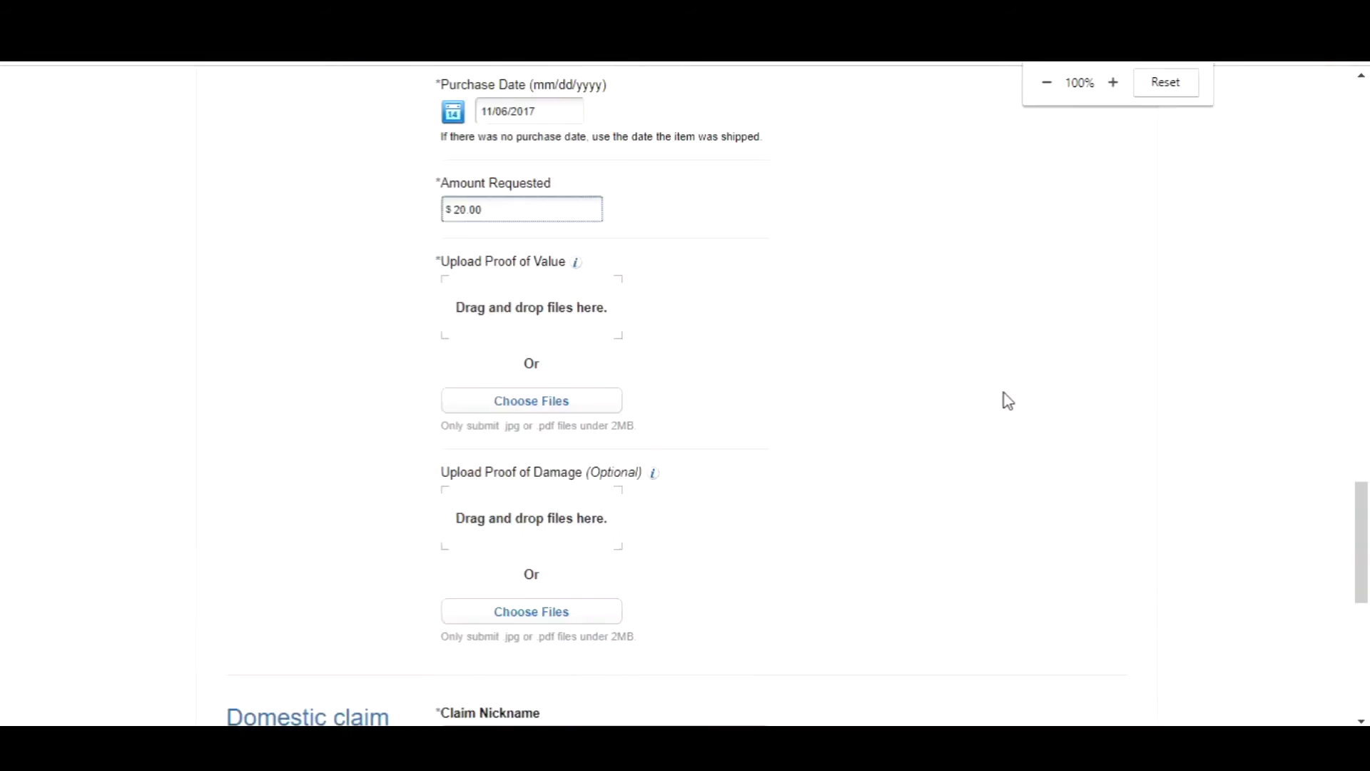
left_click(576, 262)
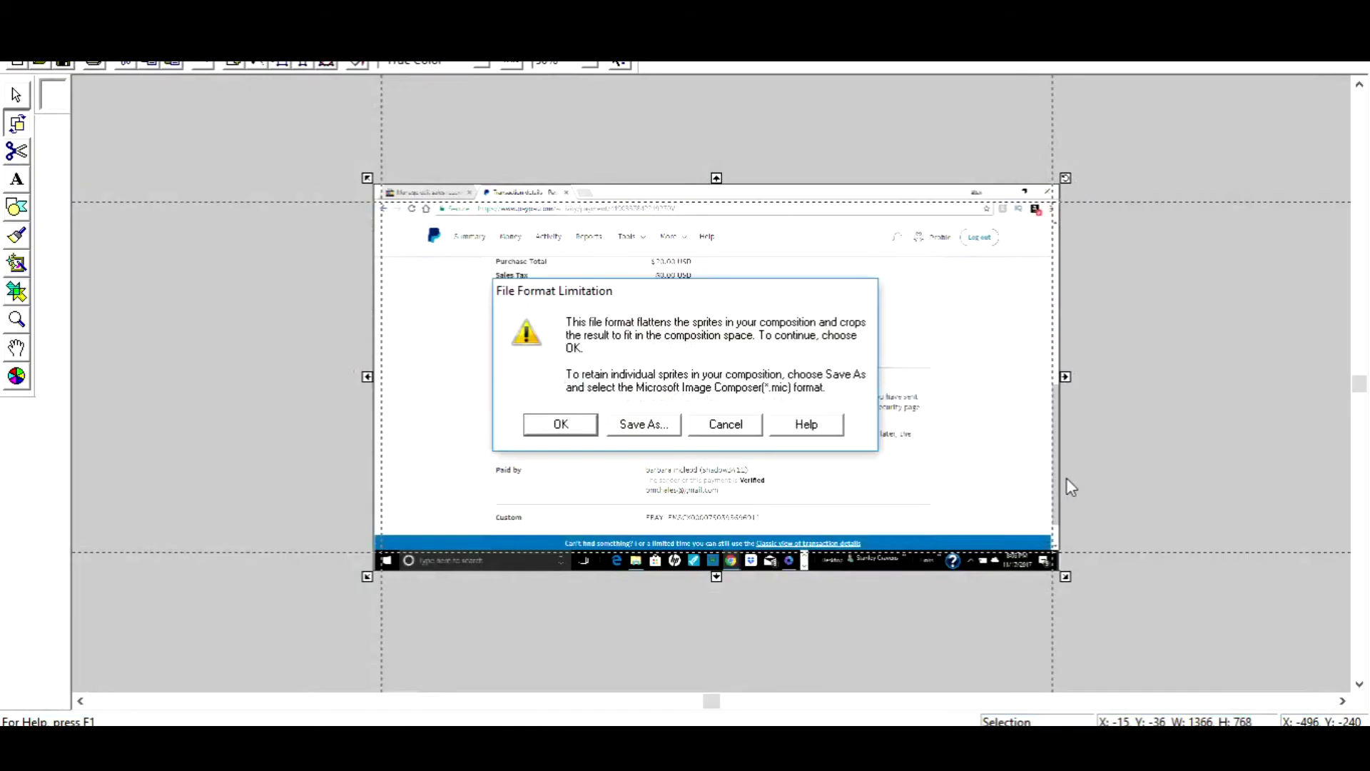
Save the PayPal transaction screenshot as "eBayInsuranceClaimPage6", accepting the flattened file format
left_click(561, 424)
key("ctrl+s")
type("eBayInsuranceClaimPage6")
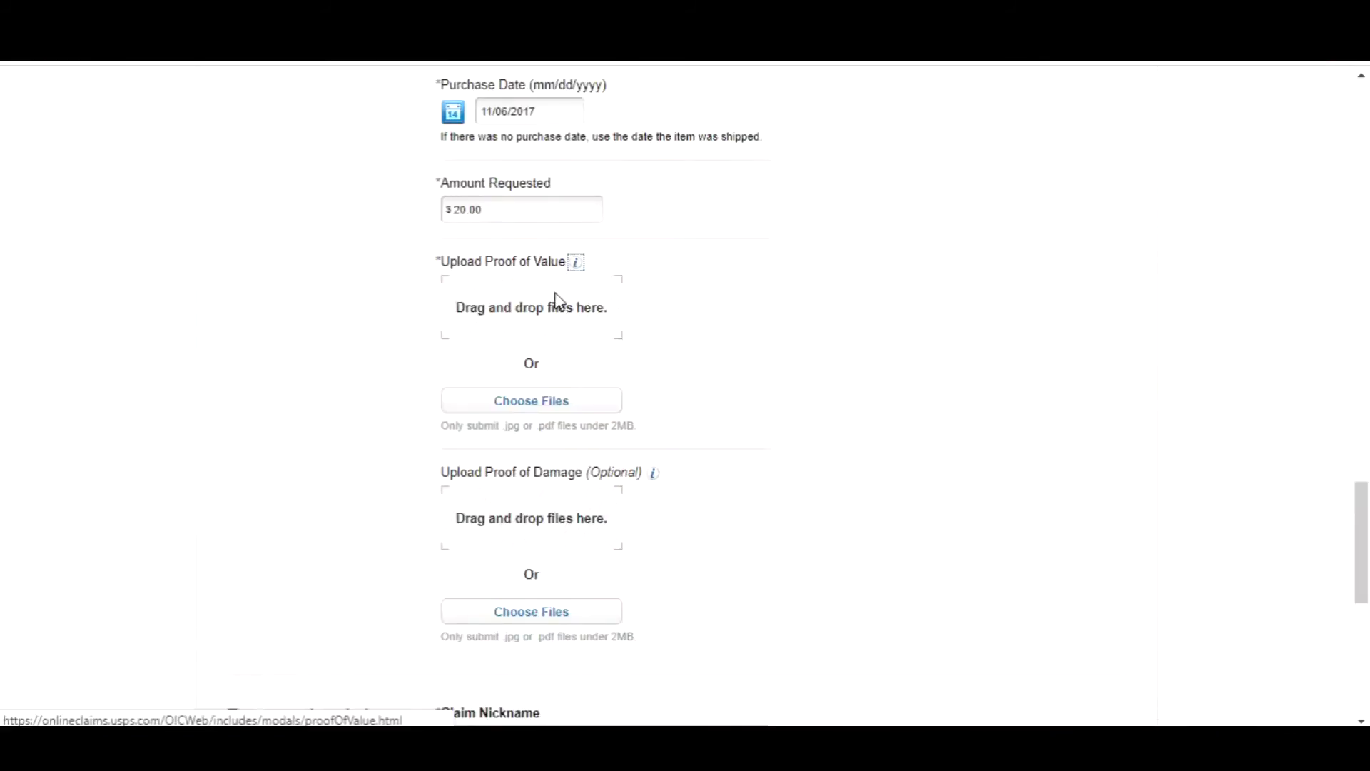
Upload the six screenshots eBayInsuranceClaimPage1 to eBayInsuranceClaimPage6 as proof of value on the USPS claim form
left_click(529, 403)
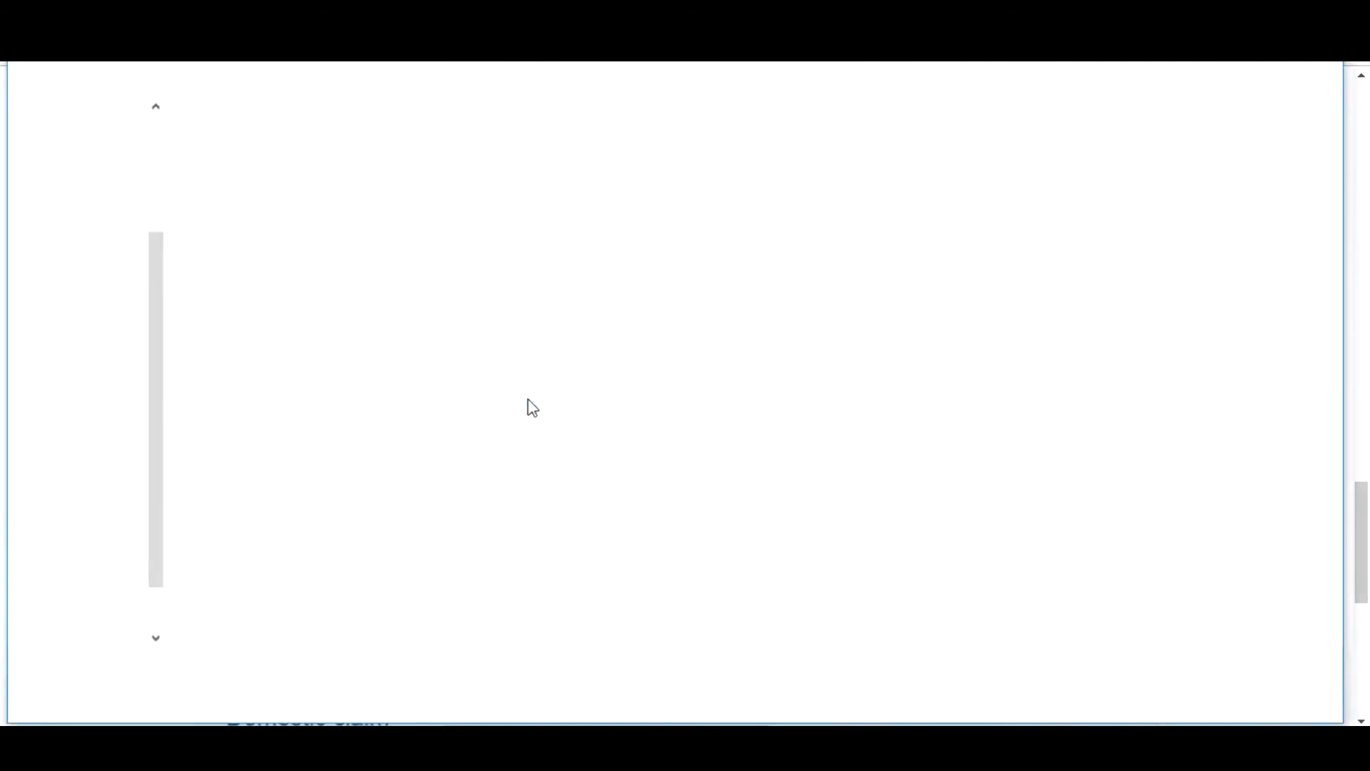
left_click(349, 175)
left_click(927, 191, "shift")
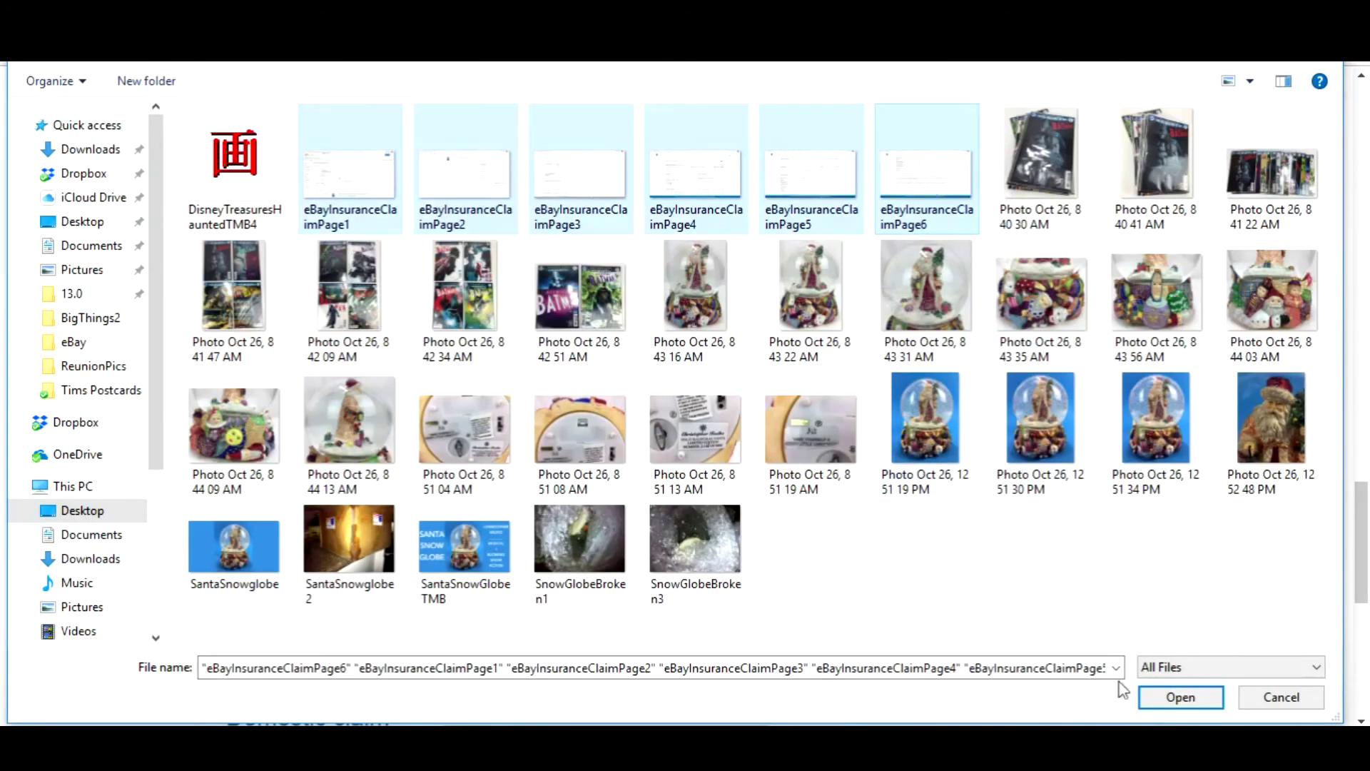
left_click(1181, 698)
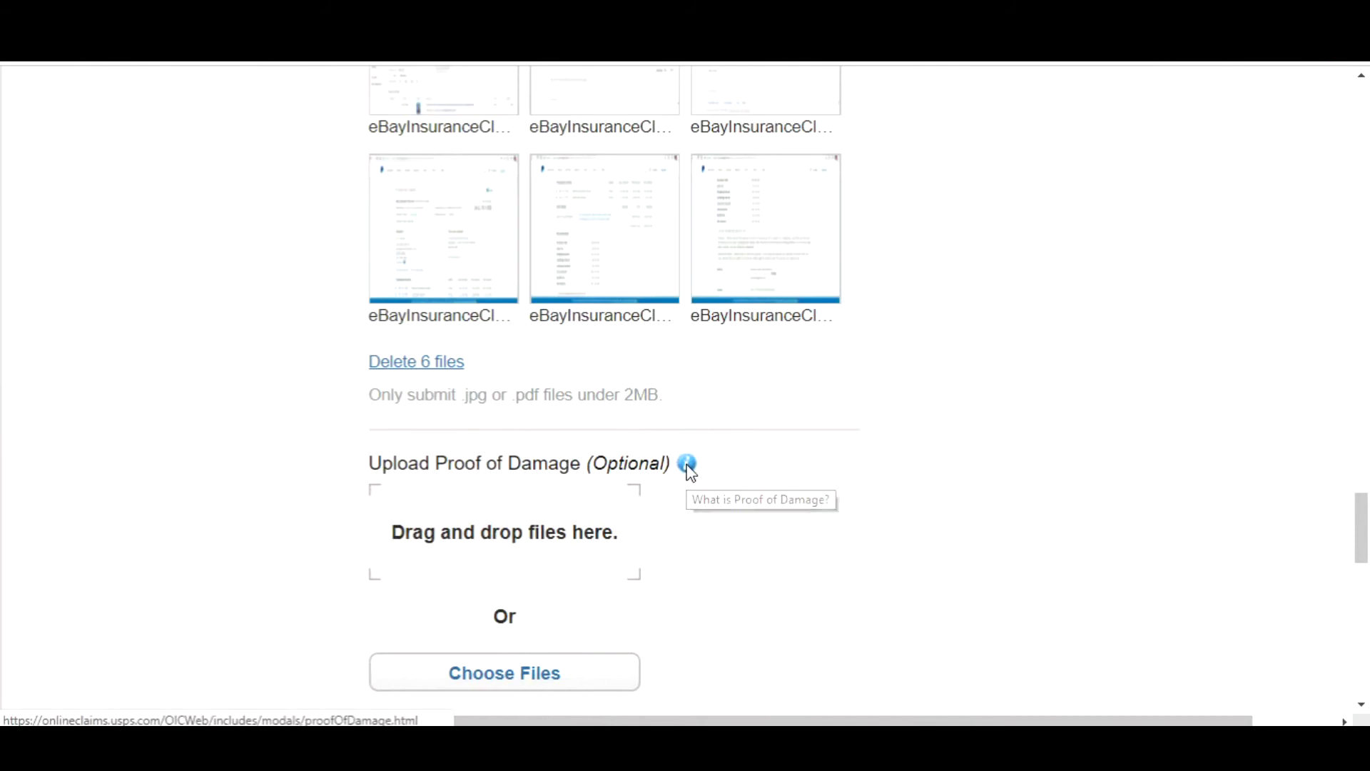
Read the proof of damage information and upload the photos SantaSnowglobe2, SnowGlobeBroken1 and SnowGlobeBroken3 as proof of damage
left_click(686, 466)
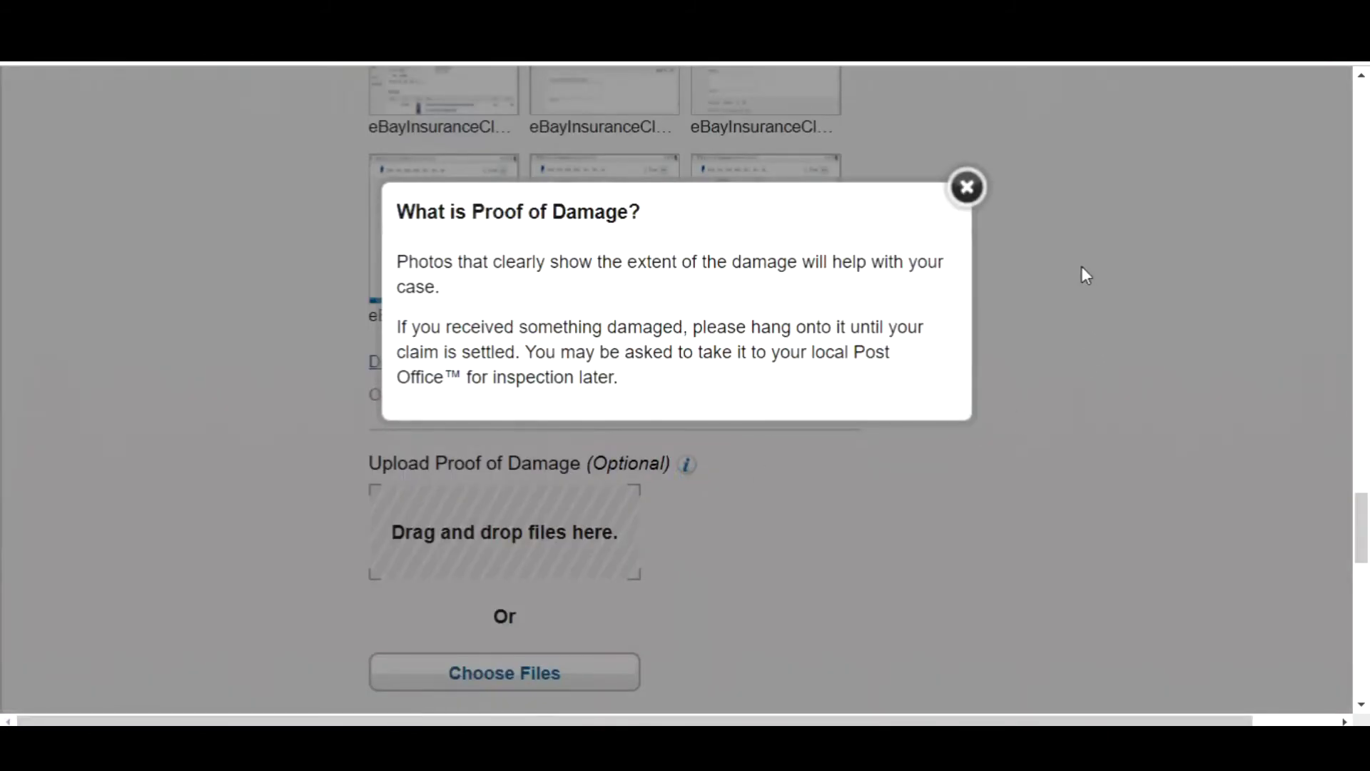
left_click(965, 188)
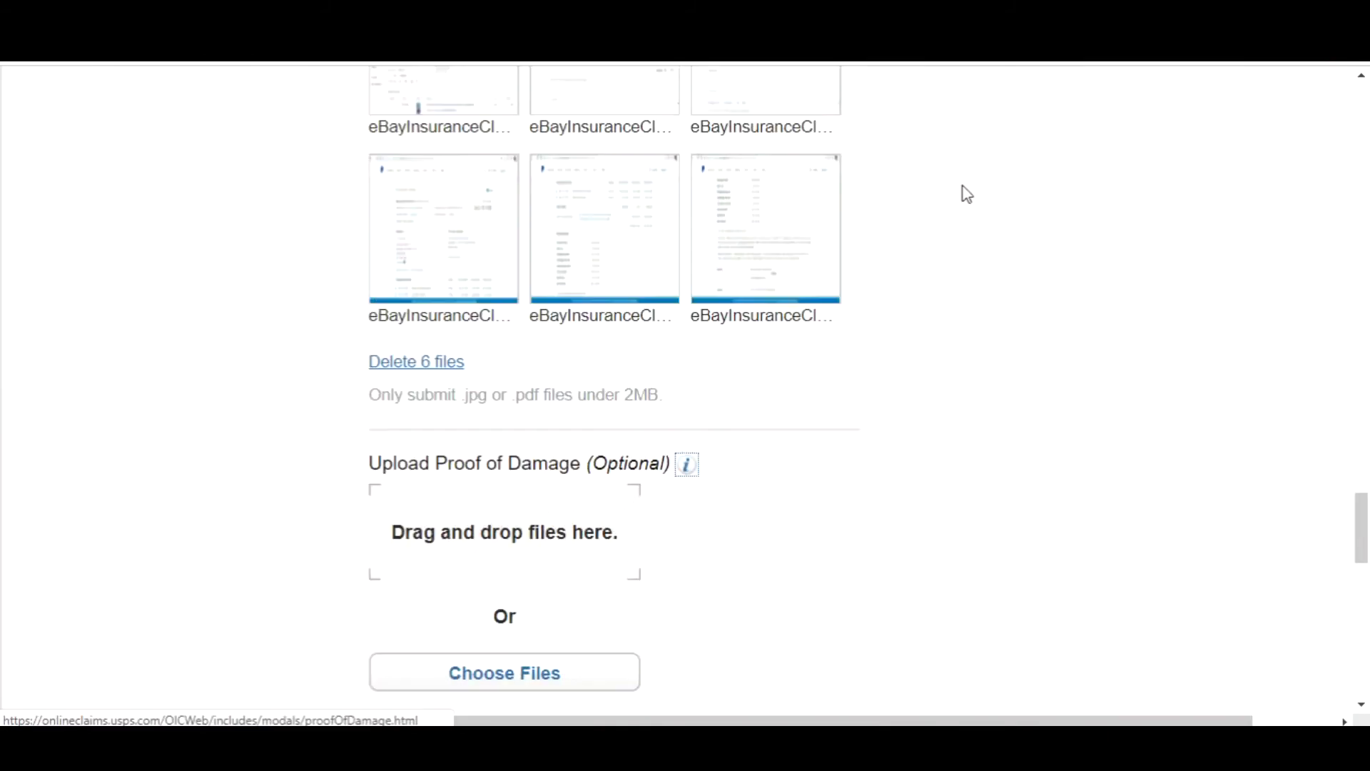
left_click(524, 677)
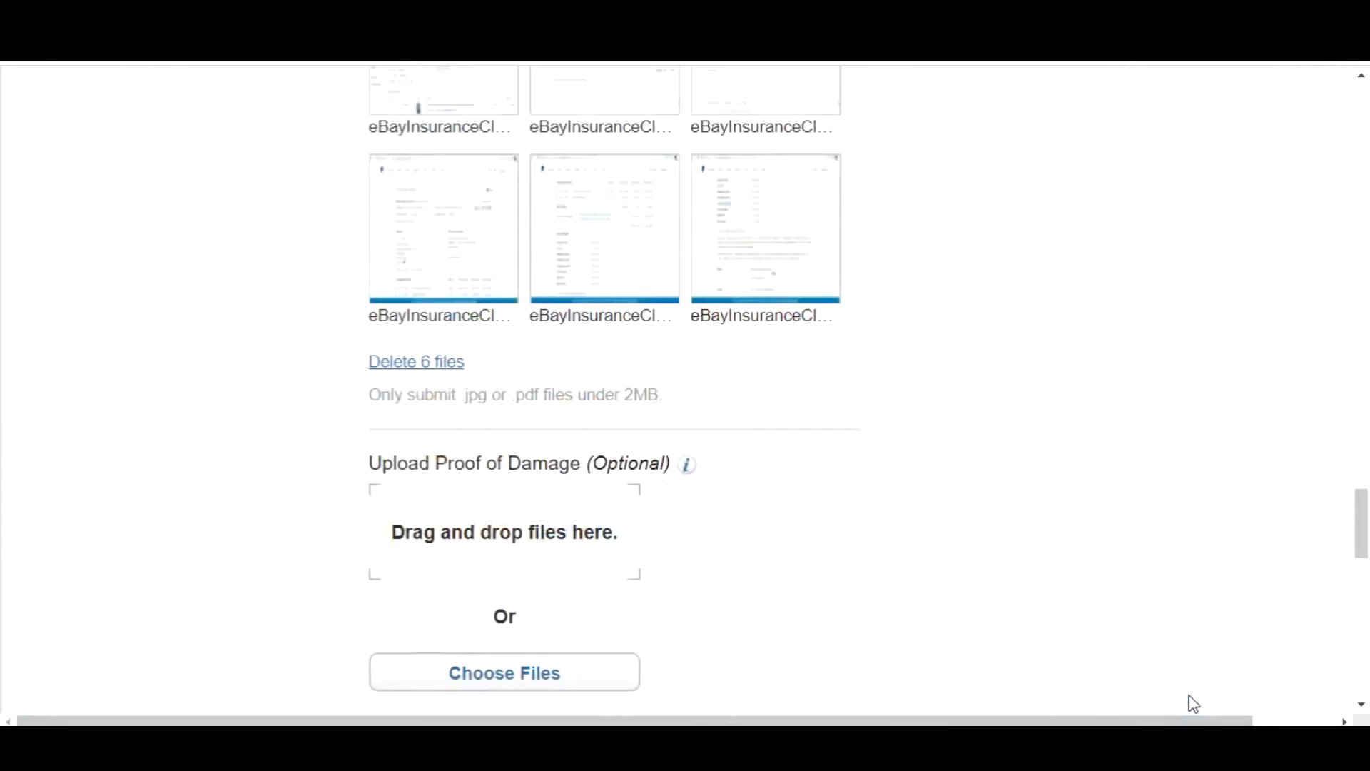
scroll(448, 512, "down", 4)
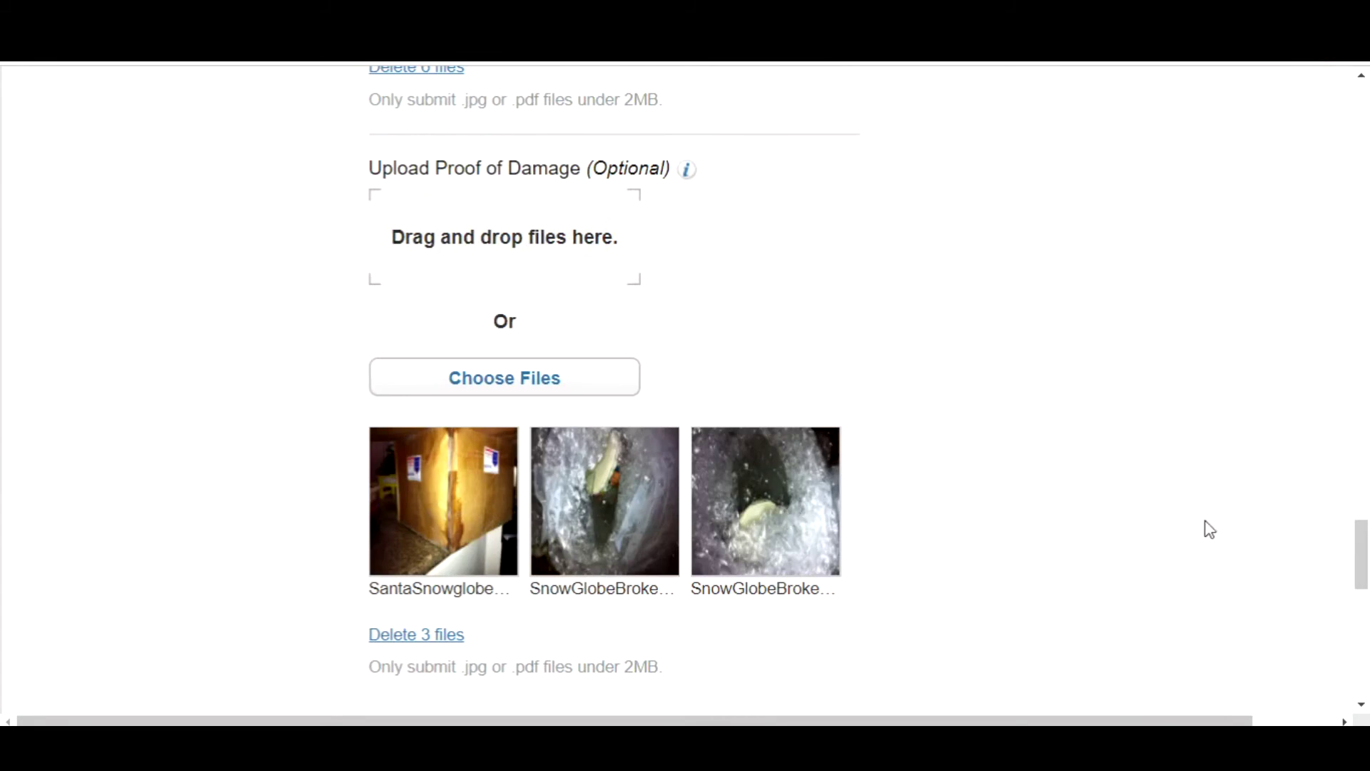
Set the claim nickname to "Snow Globe" and continue to the claim review
left_click_drag(1362, 550, 1365, 603)
left_click(559, 334)
type("Snow Globe")
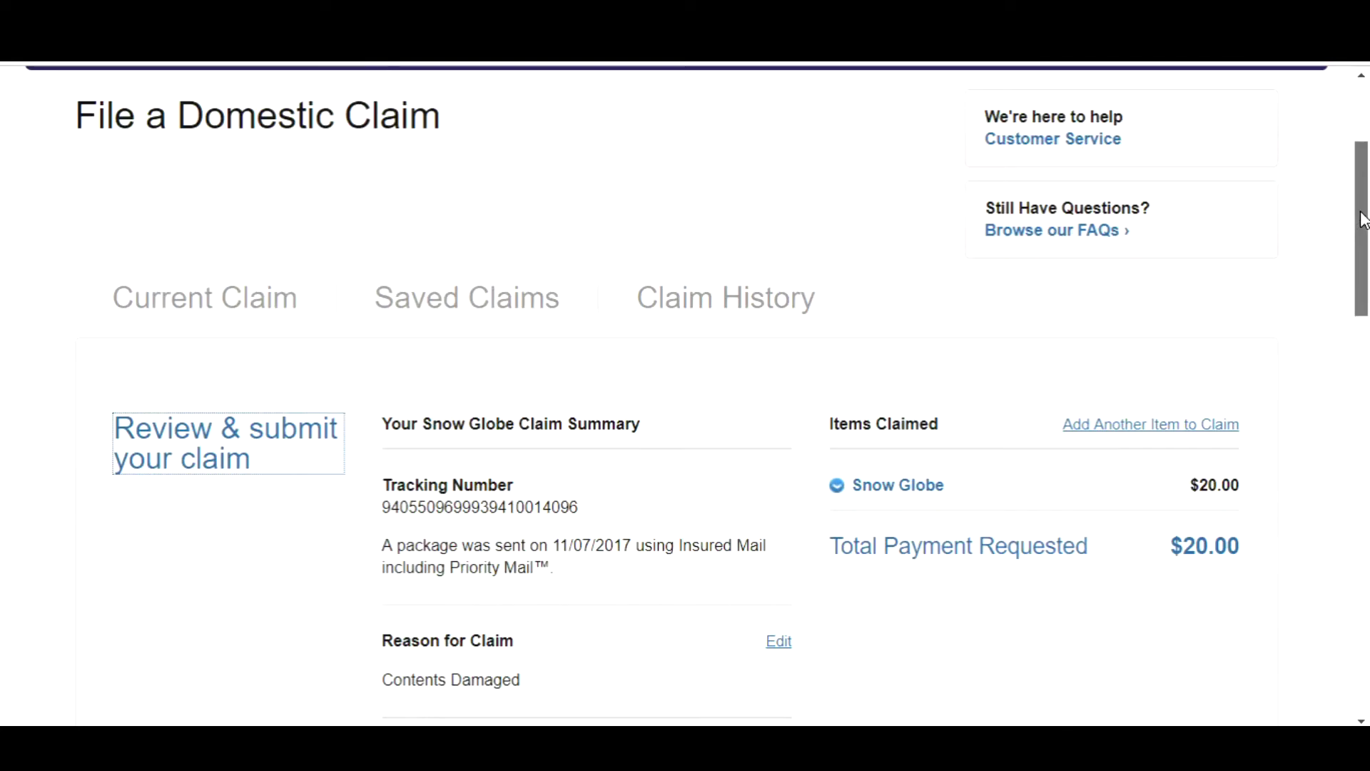
Certify that the provided claim information is accurate, submit the claim and open the claim history
left_click_drag(1362, 214, 1364, 262)
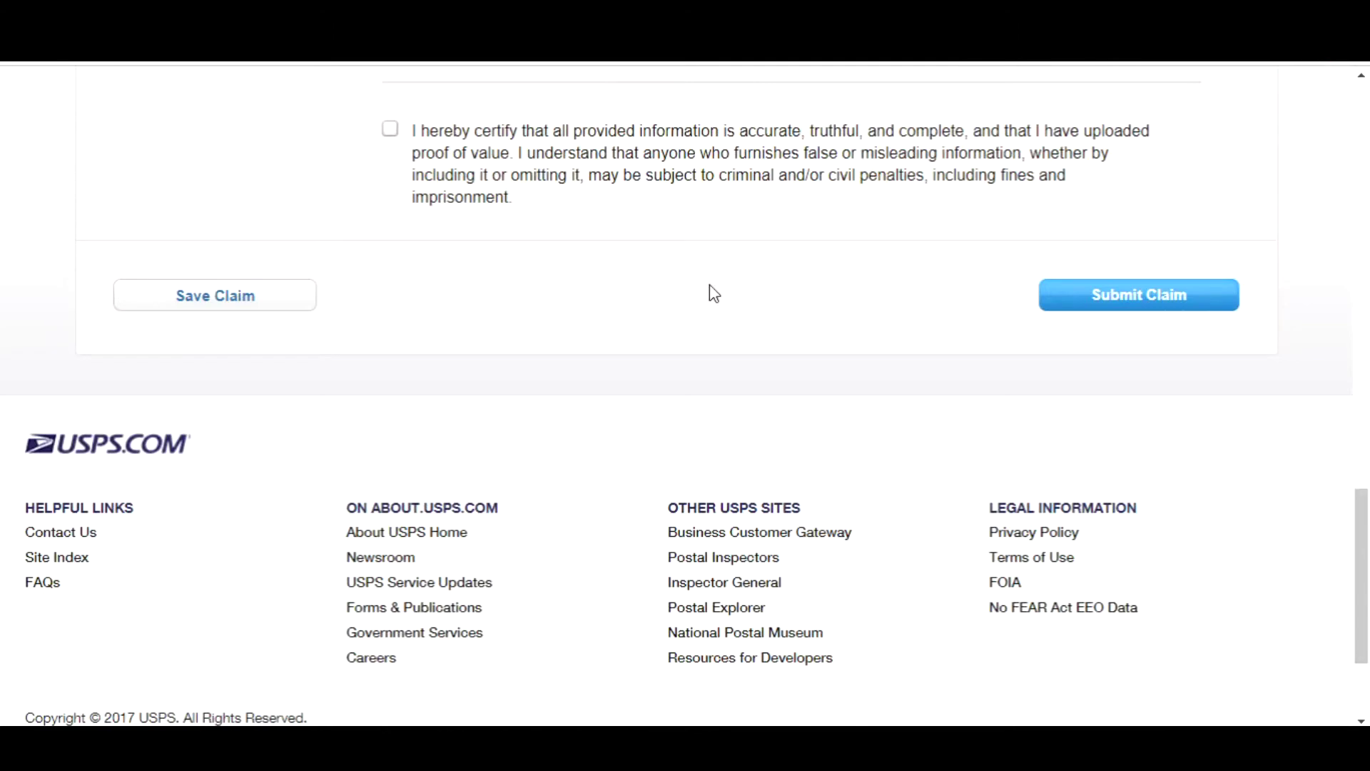
left_click(390, 130)
left_click(1134, 293)
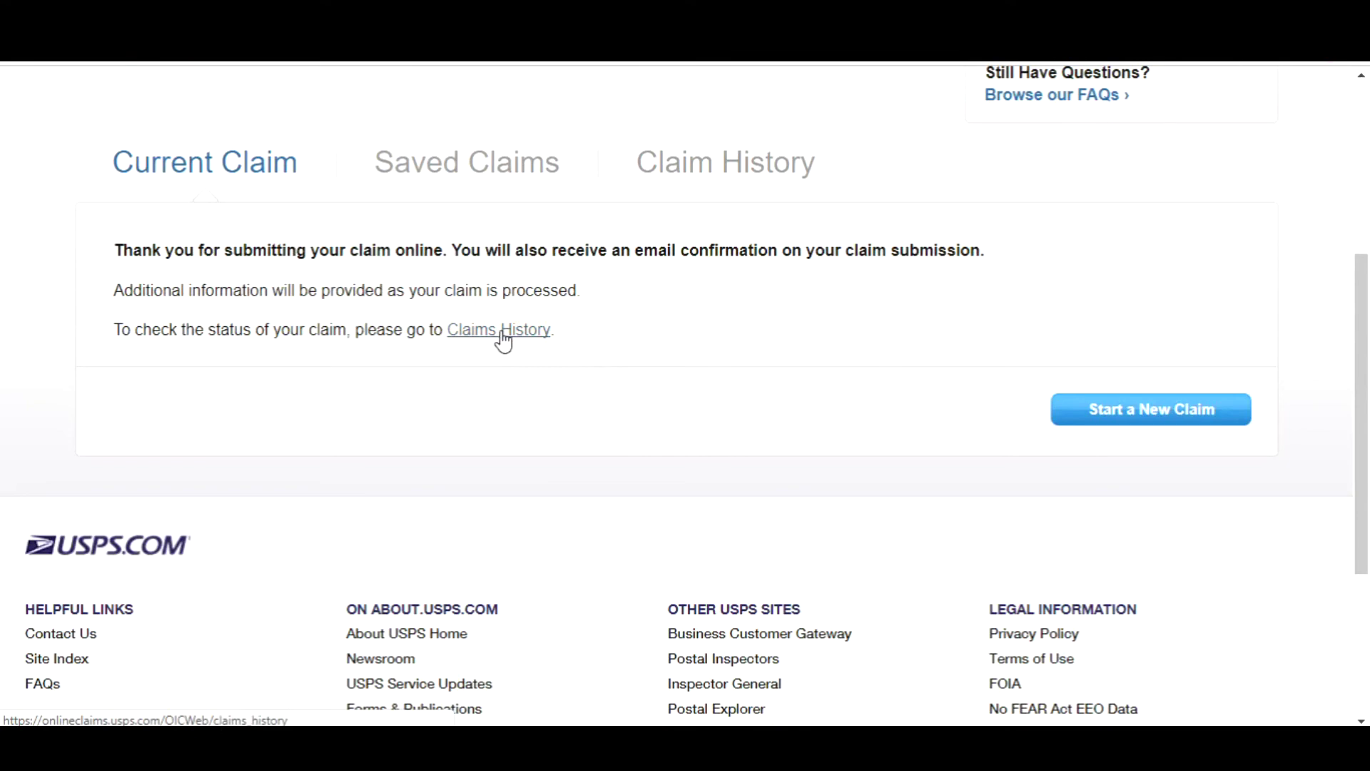
left_click(699, 177)
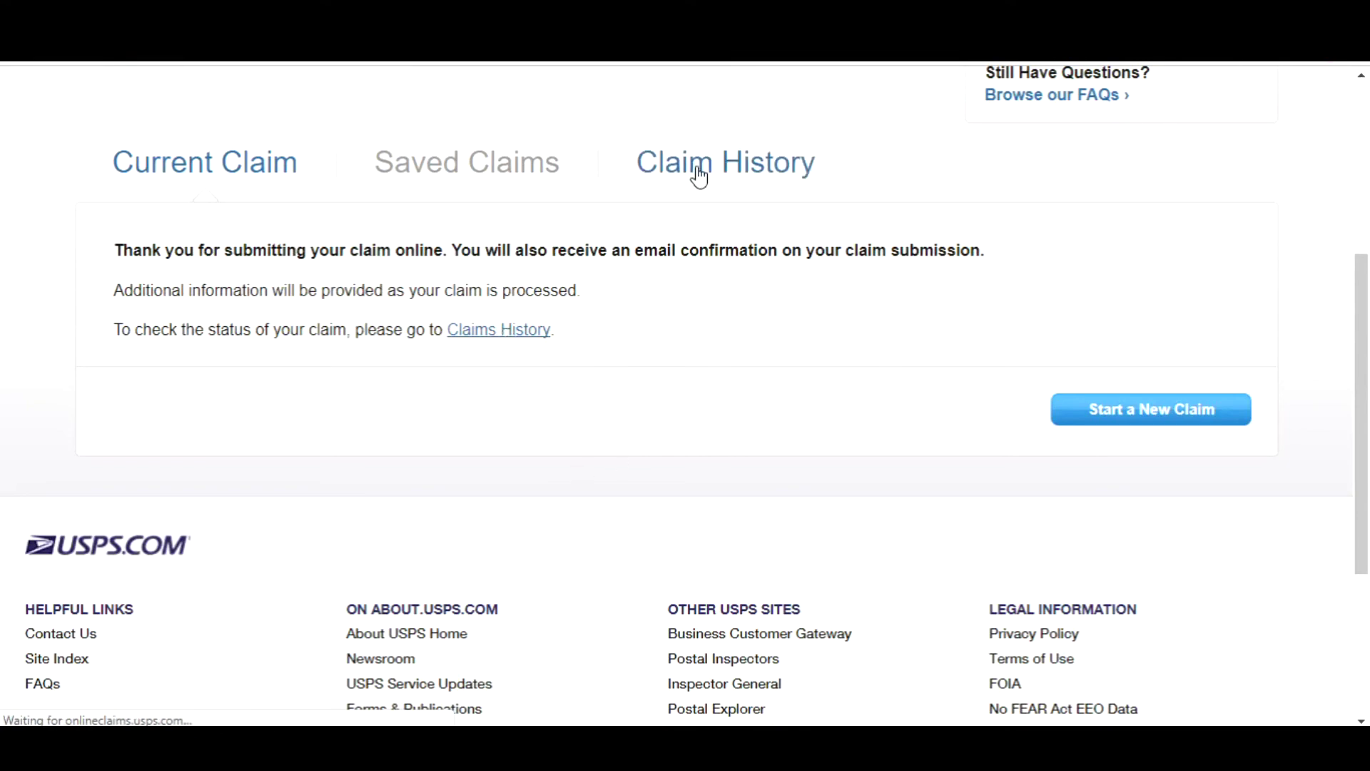